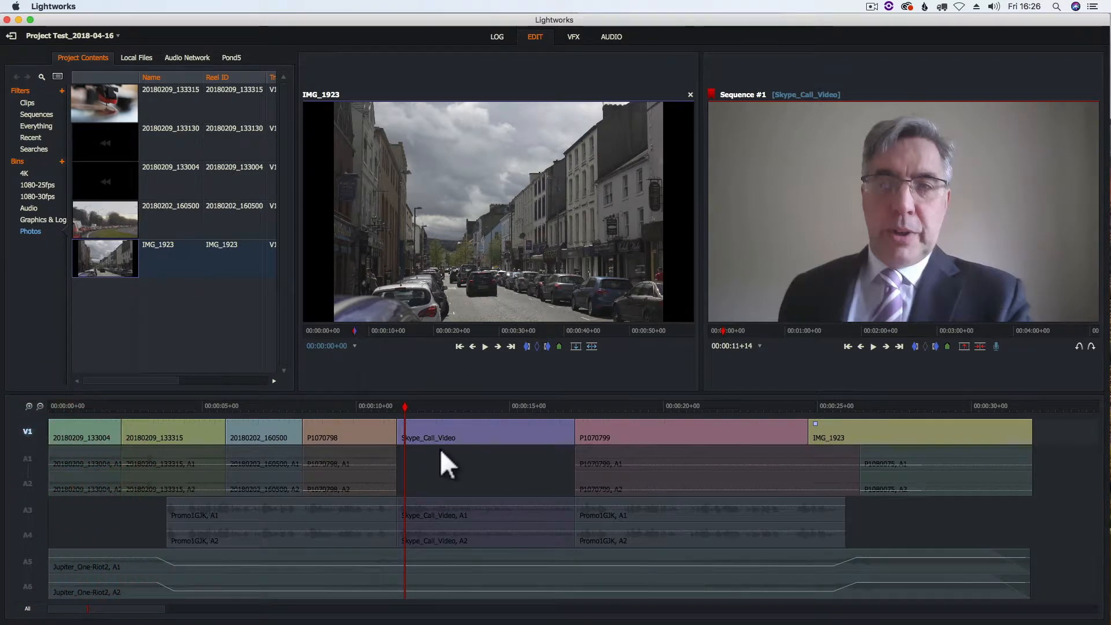
# Switch from the EDIT page to the VFX page for the Project Test_2018-04-16 sequence.
pyautogui.click(573, 37)
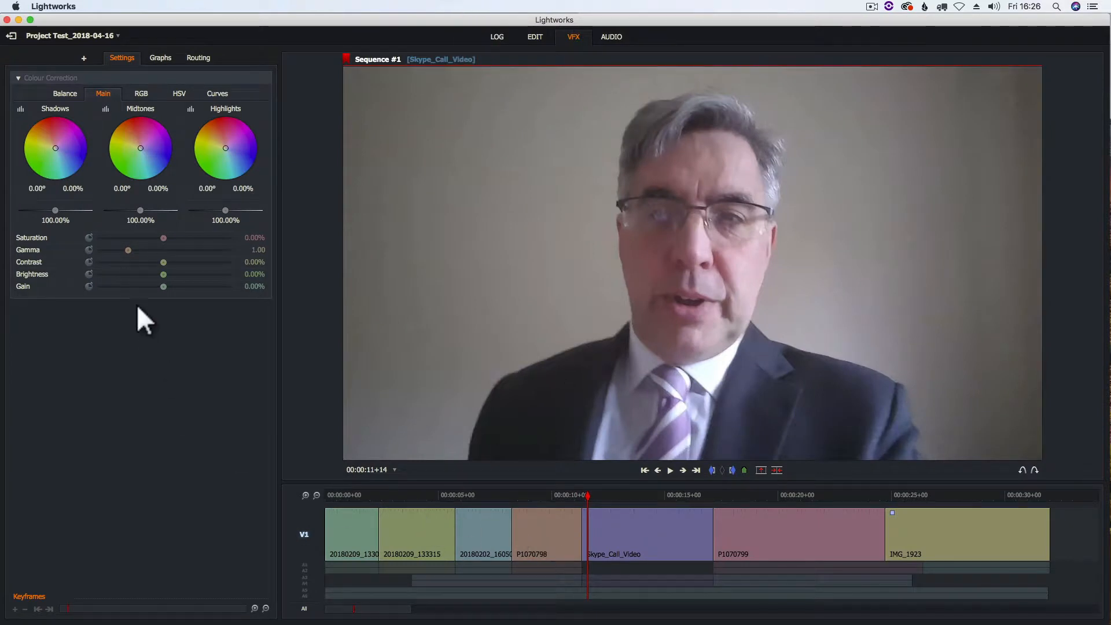
# Apply the Text effect Fade Strap & Logo Insert to Skype_Call_Video and scrub to preview it.
pyautogui.click(84, 57)
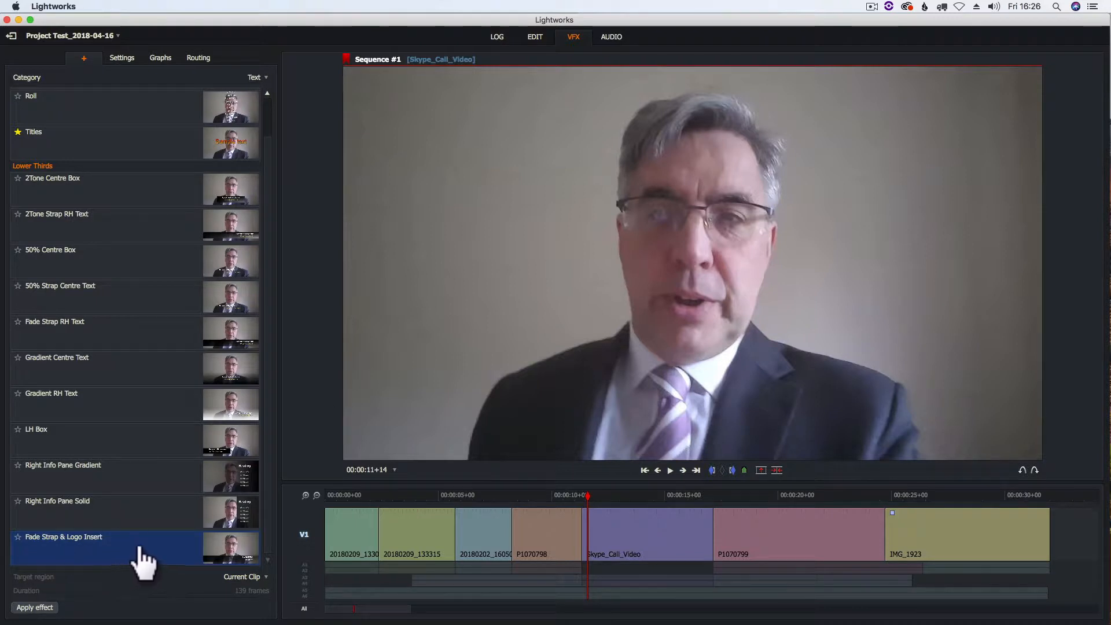
pyautogui.click(259, 79)
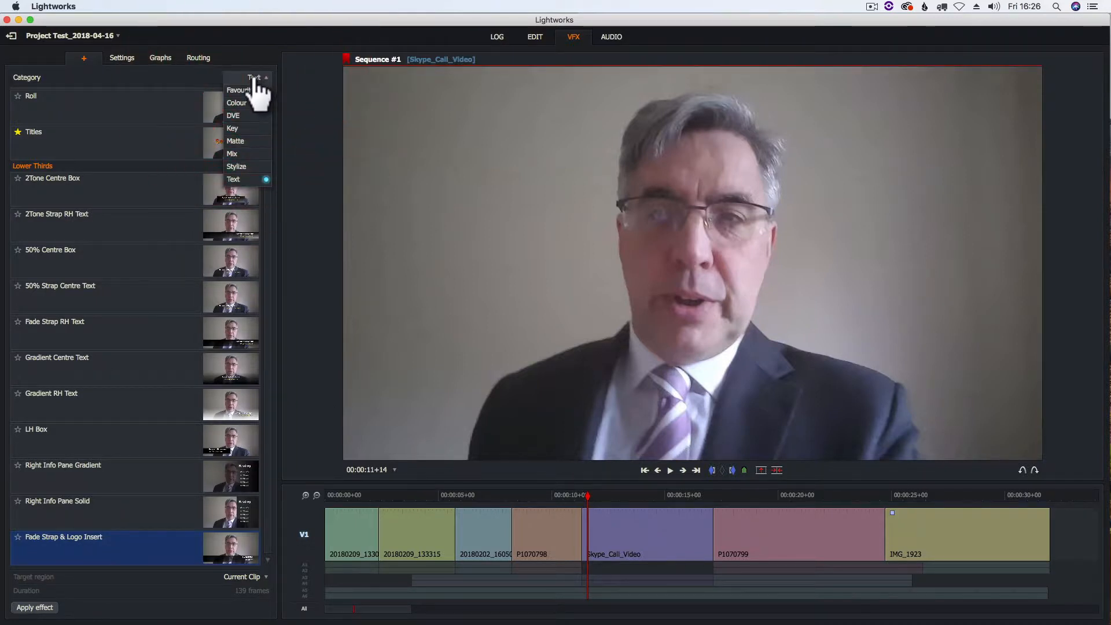
pyautogui.click(245, 180)
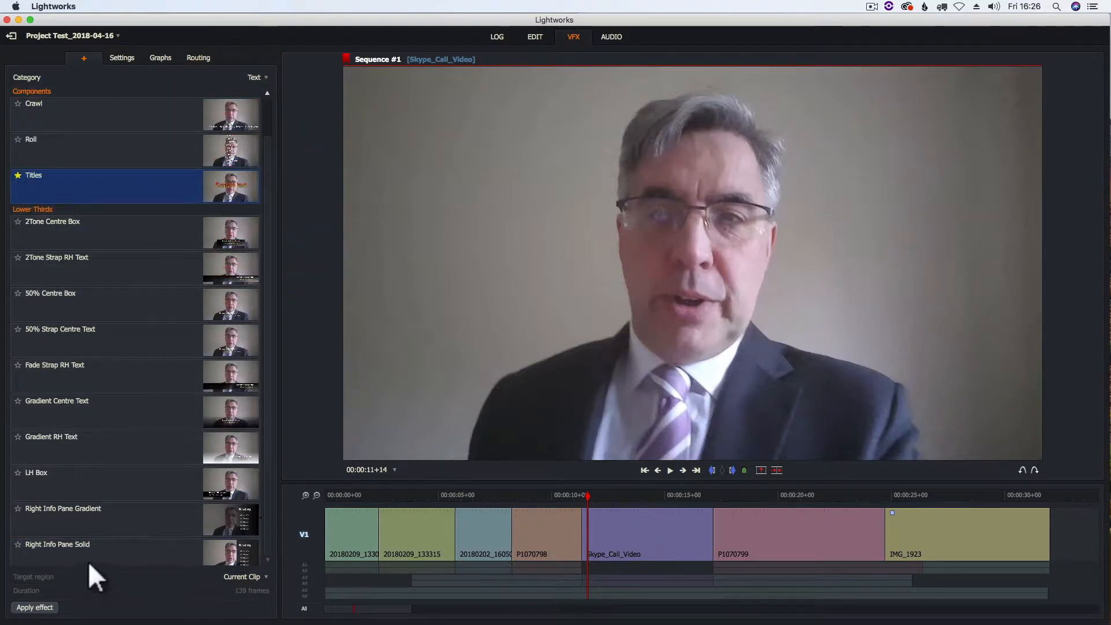
pyautogui.click(267, 560)
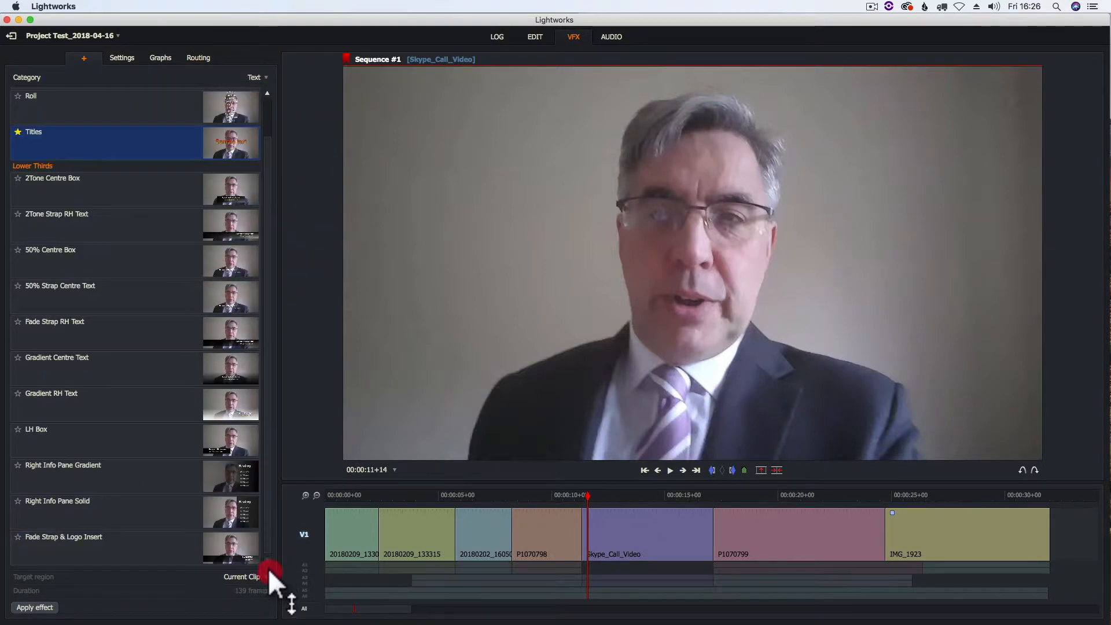
pyautogui.doubleClick(89, 552)
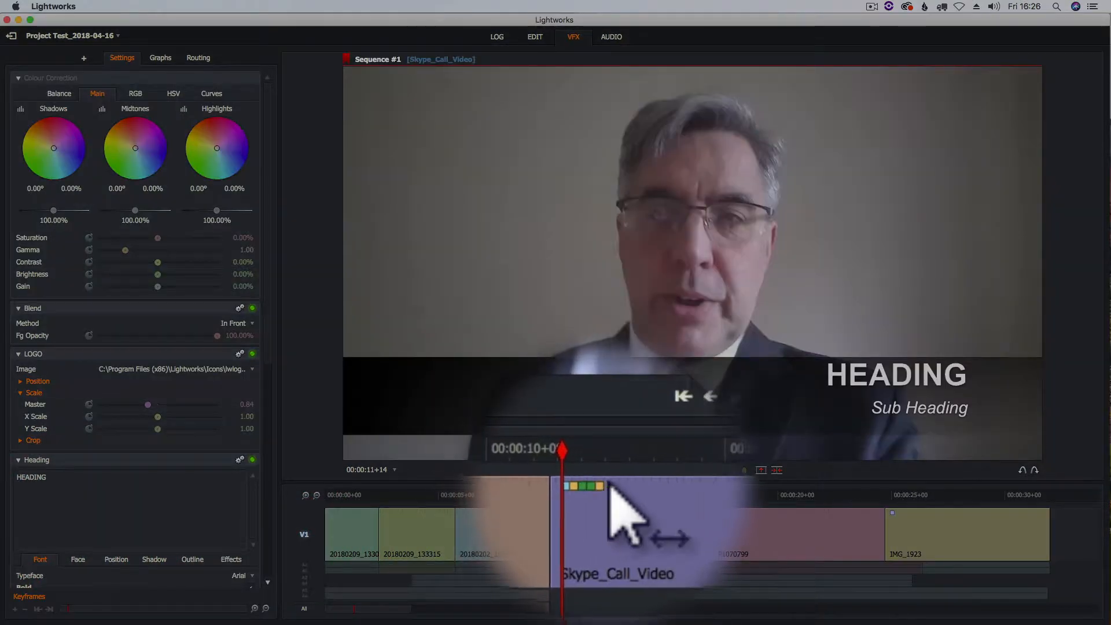
pyautogui.moveTo(595, 496)
pyautogui.mouseDown()
pyautogui.moveTo(627, 509)
pyautogui.moveTo(716, 487)
pyautogui.moveTo(580, 499)
pyautogui.moveTo(596, 501)
pyautogui.mouseUp()
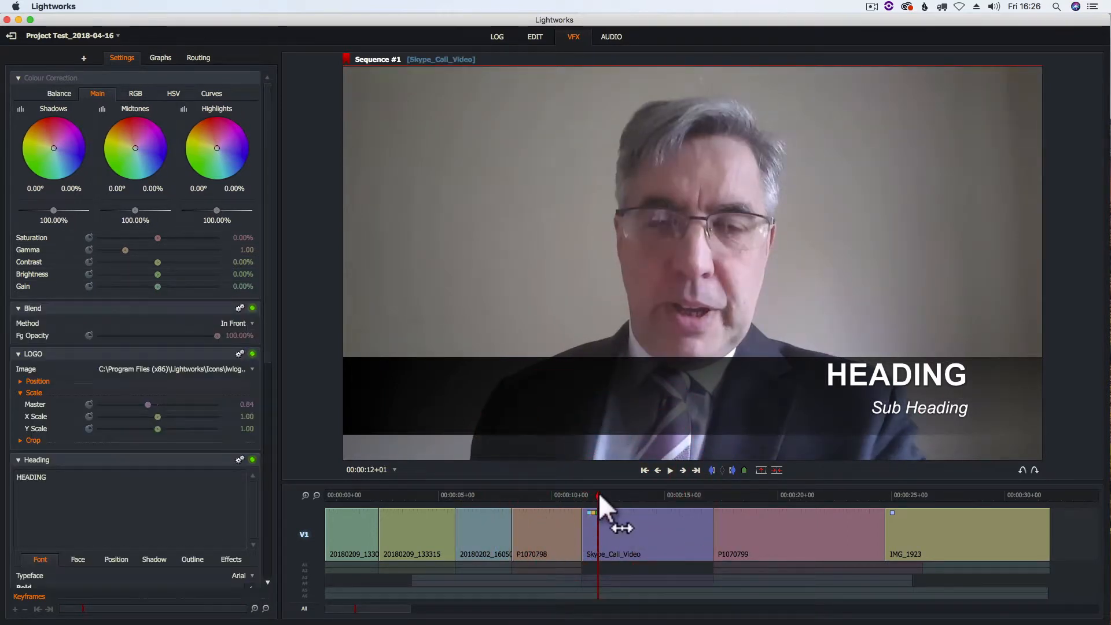
# Undo the strap effect and mark a 69-frame section of Skype_Call_Video.
pyautogui.hotkey('ctrl', 'z')
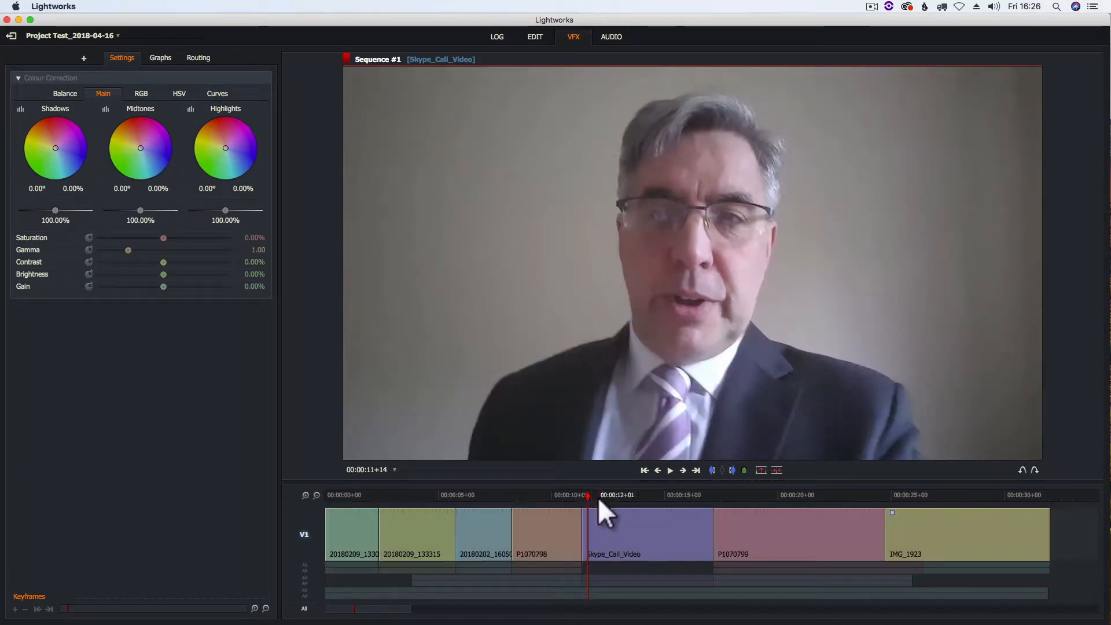
pyautogui.click(586, 498)
pyautogui.moveTo(584, 495); pyautogui.dragTo(654, 495)
pyautogui.click(712, 470)
pyautogui.click(732, 470)
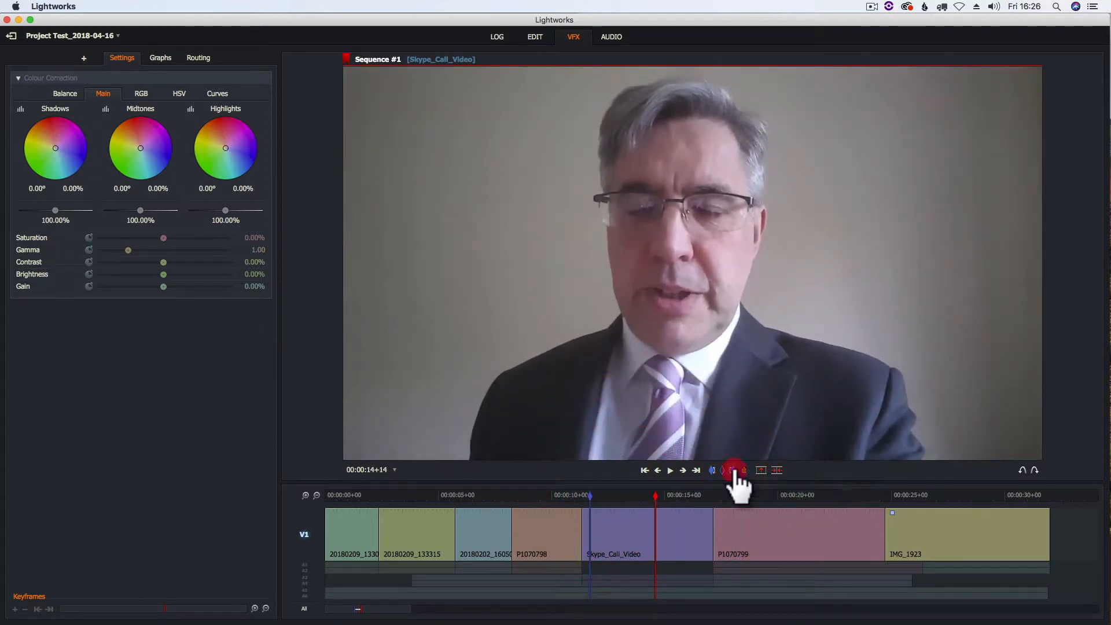
pyautogui.click(85, 58)
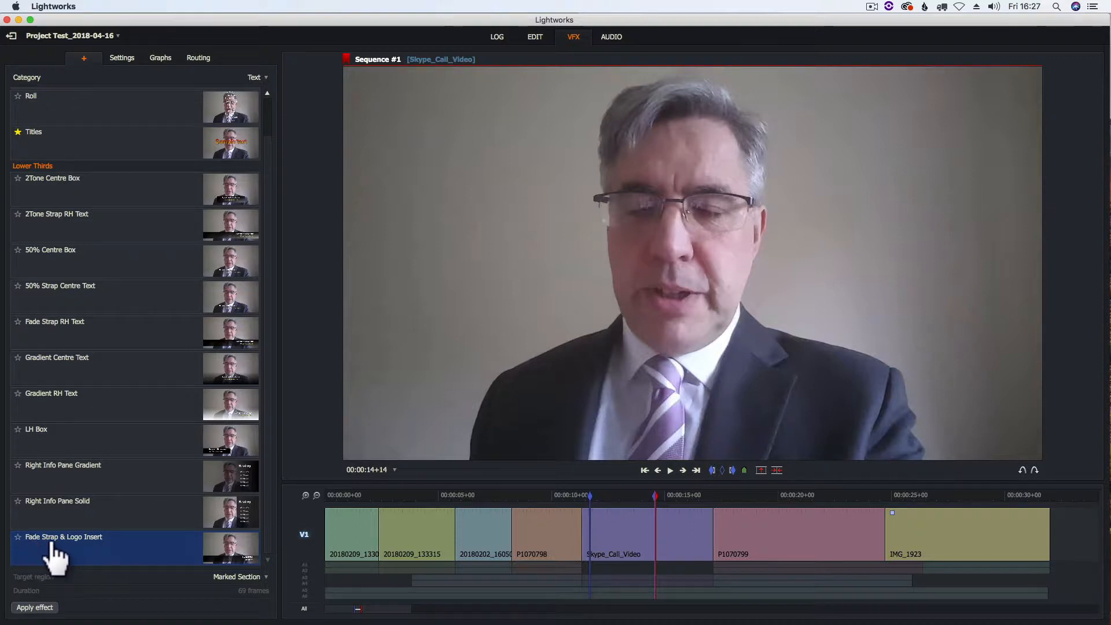
# Apply Fade Strap & Logo Insert to the marked section only, then preview it in the strap.
pyautogui.doubleClick(142, 556)
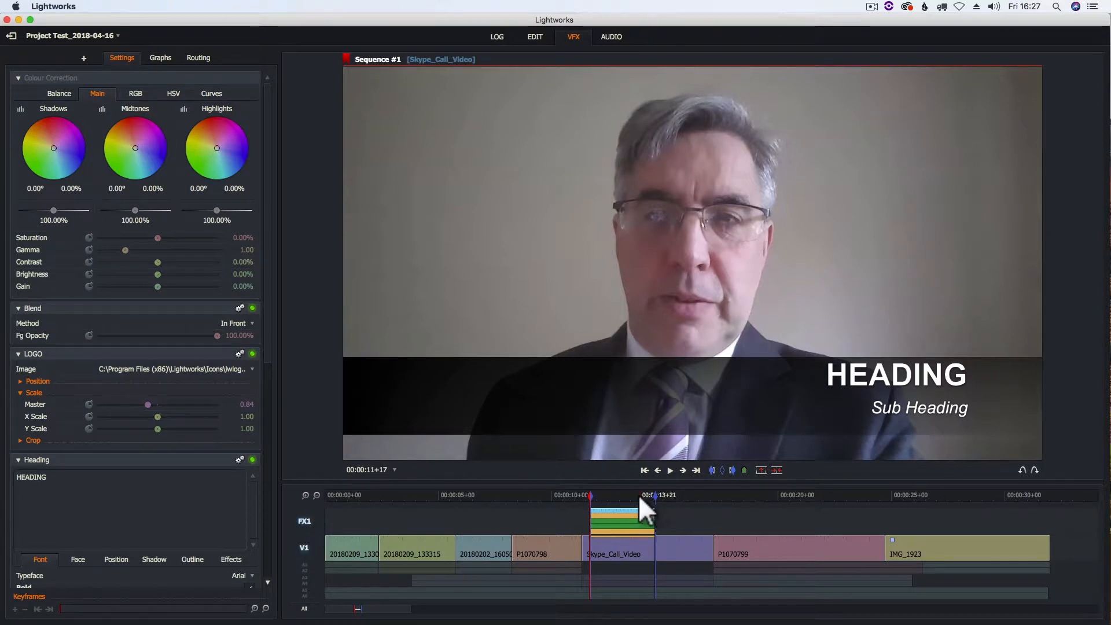
pyautogui.click(619, 494)
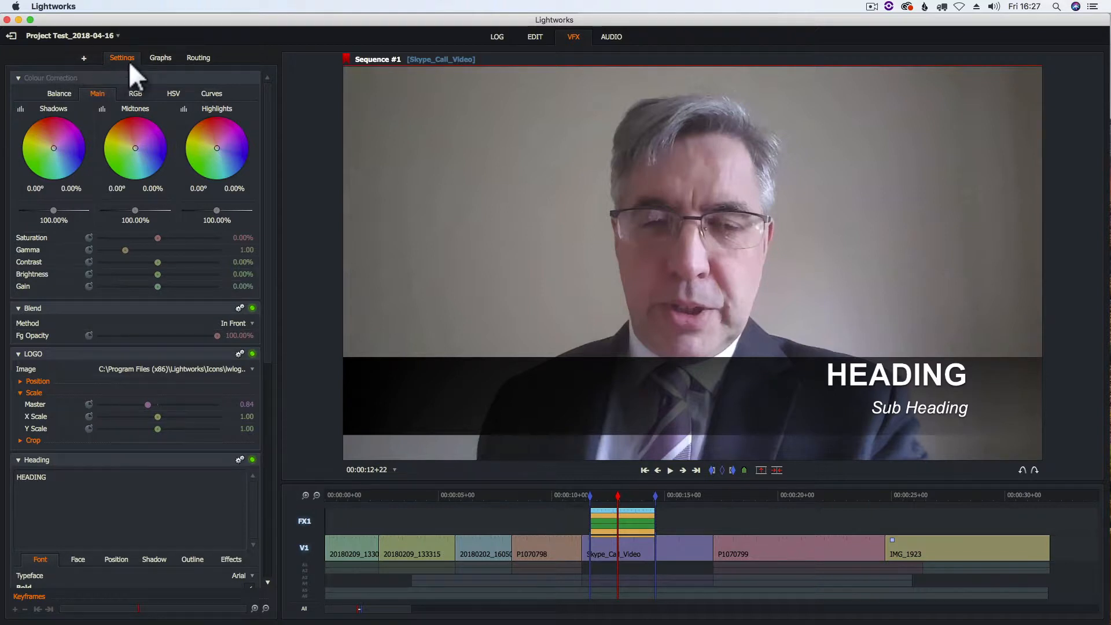
pyautogui.moveTo(266, 353)
pyautogui.mouseDown()
pyautogui.moveTo(272, 588)
pyautogui.moveTo(289, 438)
pyautogui.moveTo(322, 582)
pyautogui.mouseUp()
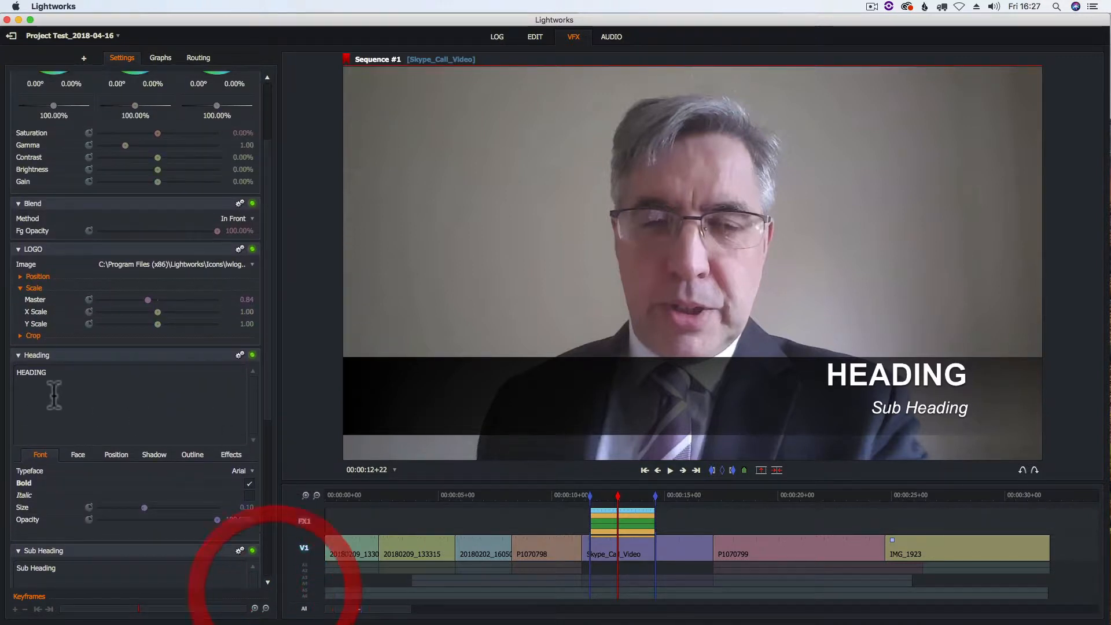
# Replace HEADING with the speaker's full name and Sub Heading with 'Video Producer'.
pyautogui.moveTo(47, 372); pyautogui.dragTo(18, 374)
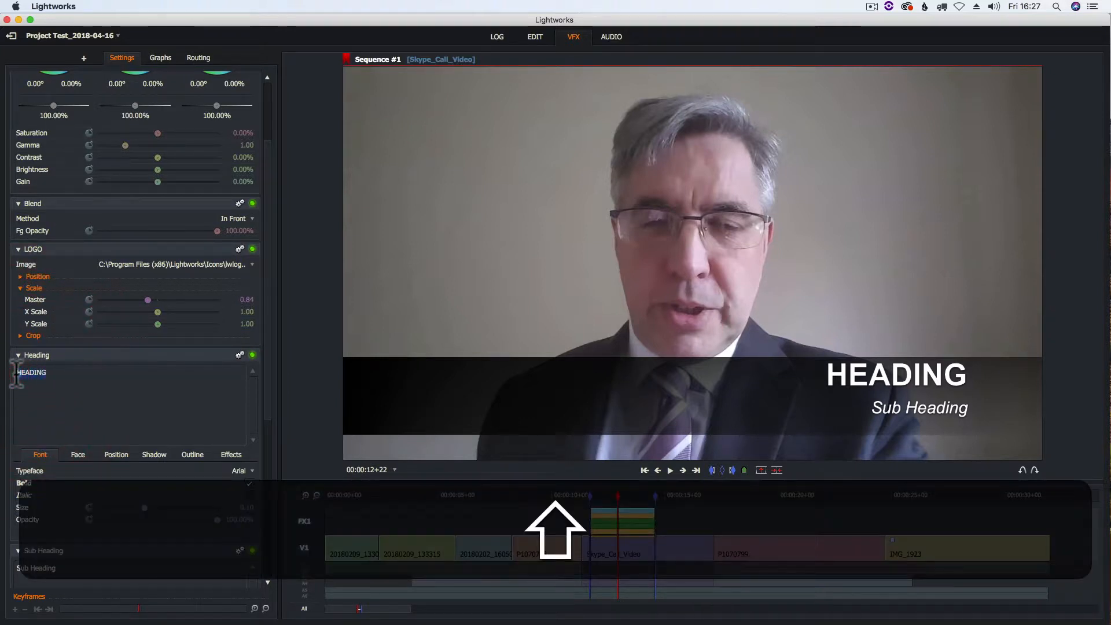
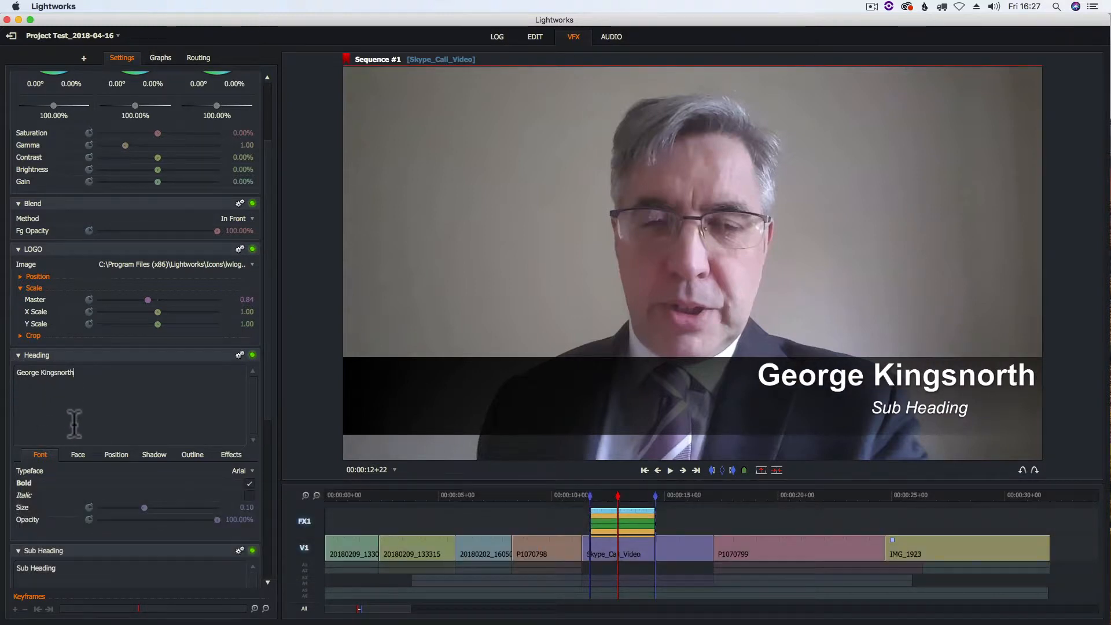
pyautogui.click(17, 566)
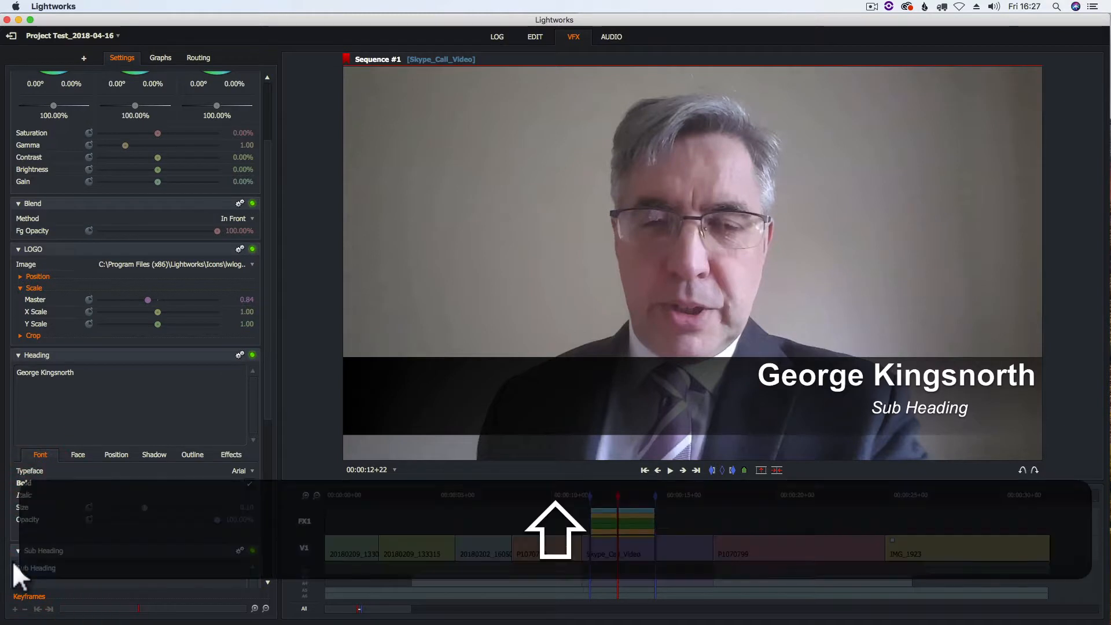
pyautogui.write('Video Produ')
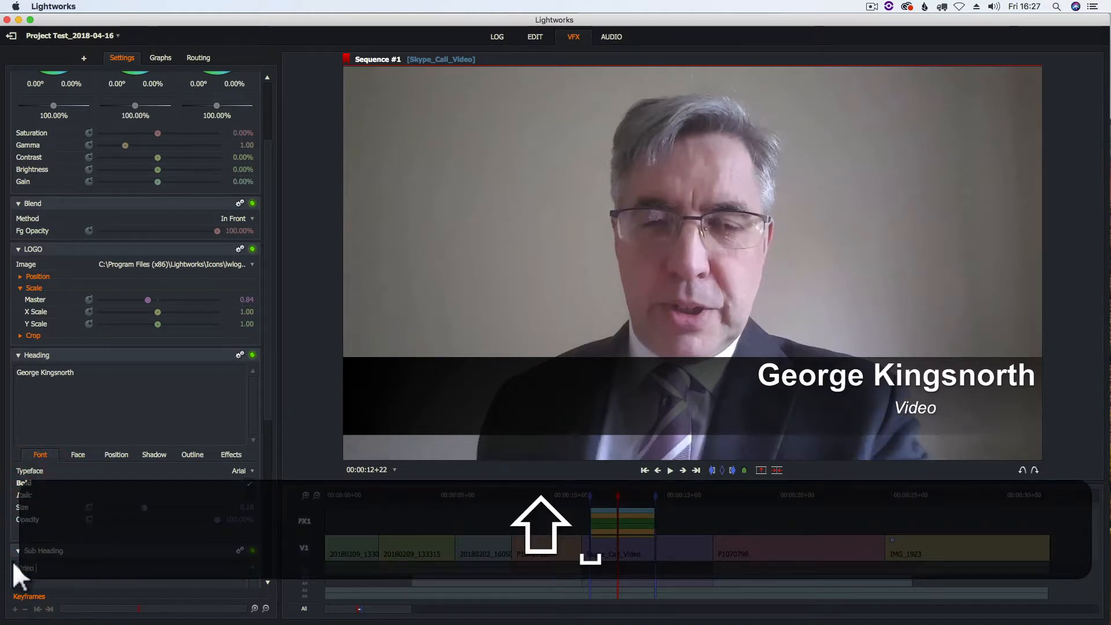
pyautogui.write('cer')
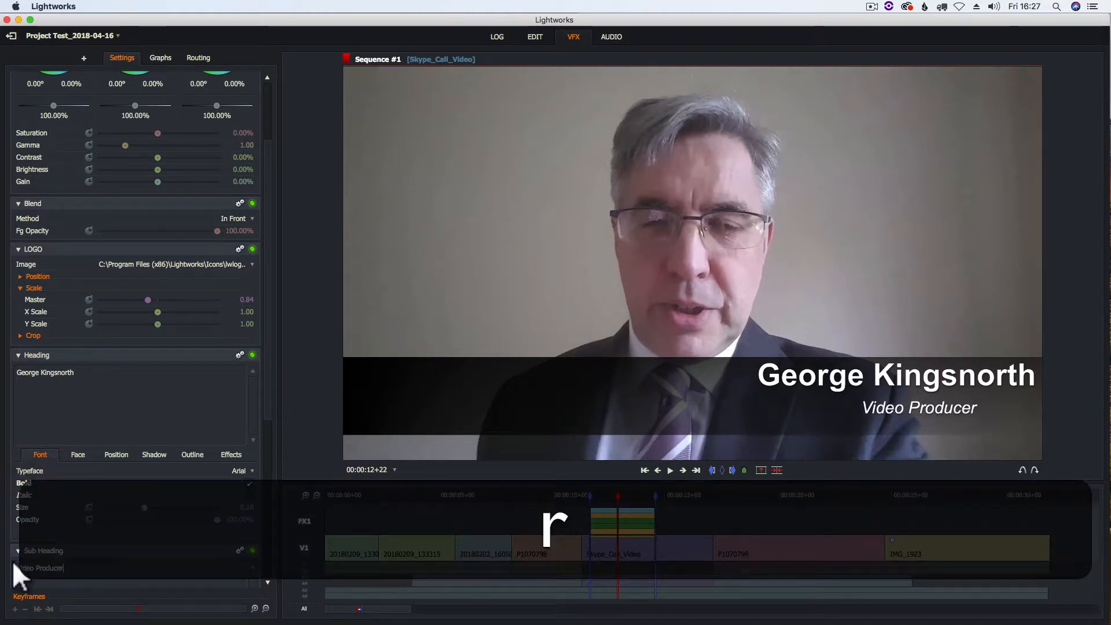
pyautogui.press('Return')
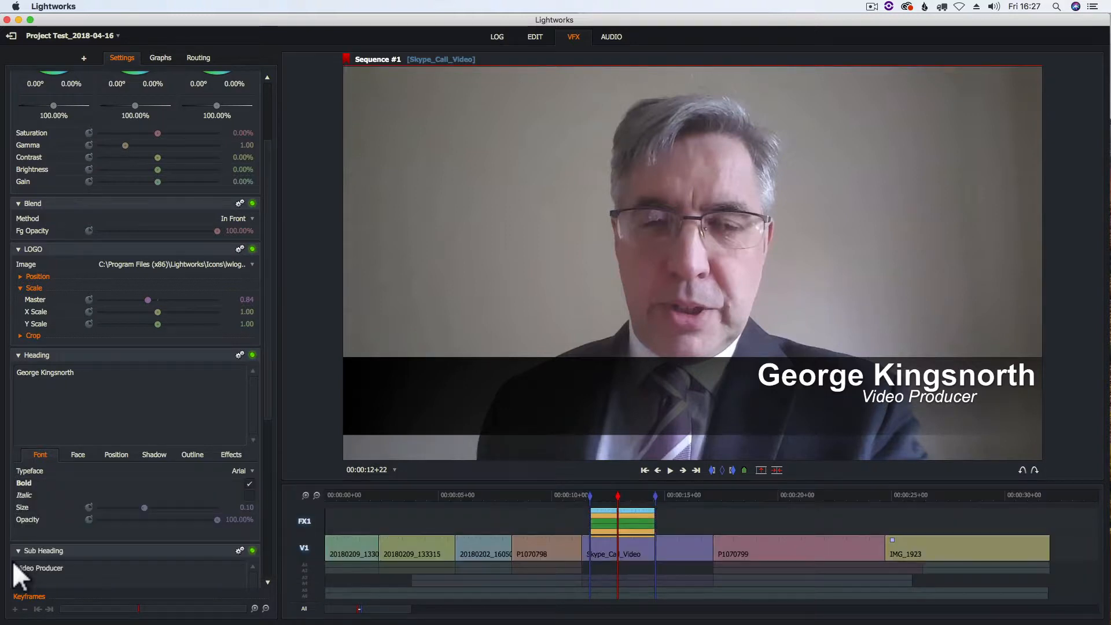
pyautogui.press('BackSpace')
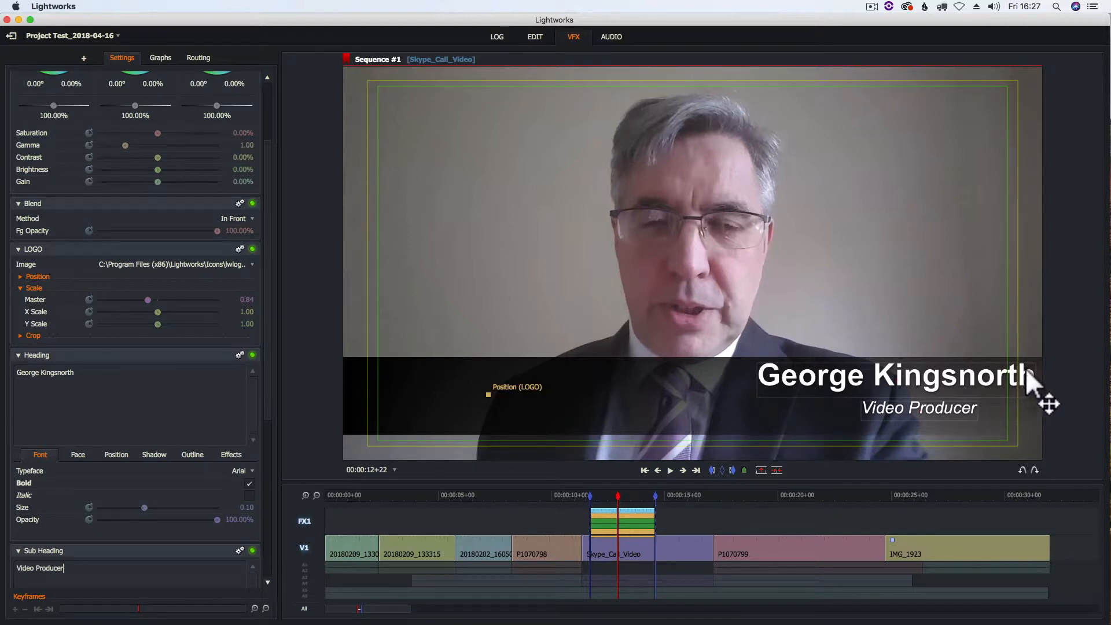
# Move the name heading slightly left to X 73.30%, Y 81.67%.
pyautogui.click(937, 376)
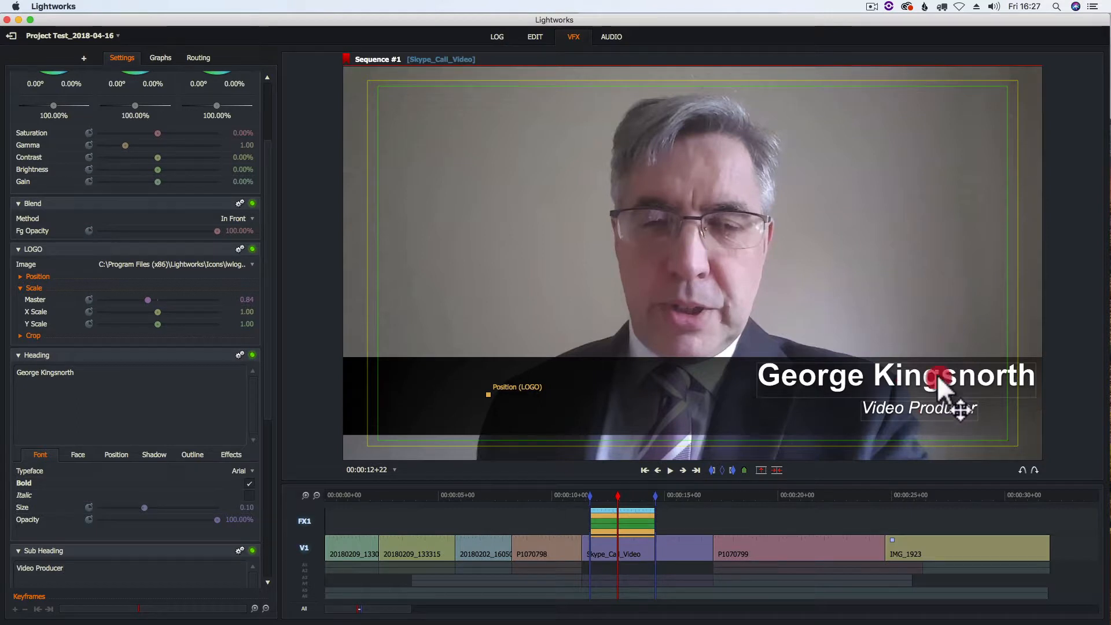
pyautogui.moveTo(938, 376); pyautogui.dragTo(898, 393)
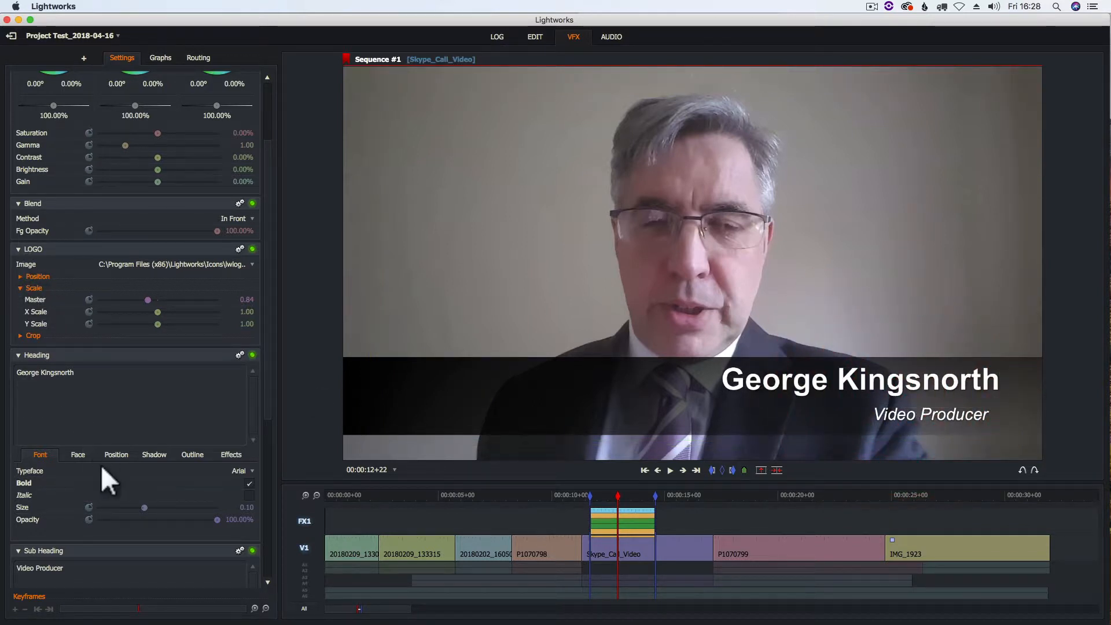
pyautogui.click(117, 450)
pyautogui.moveTo(184, 467)
pyautogui.mouseDown()
pyautogui.moveTo(161, 469)
pyautogui.moveTo(183, 470)
pyautogui.mouseUp()
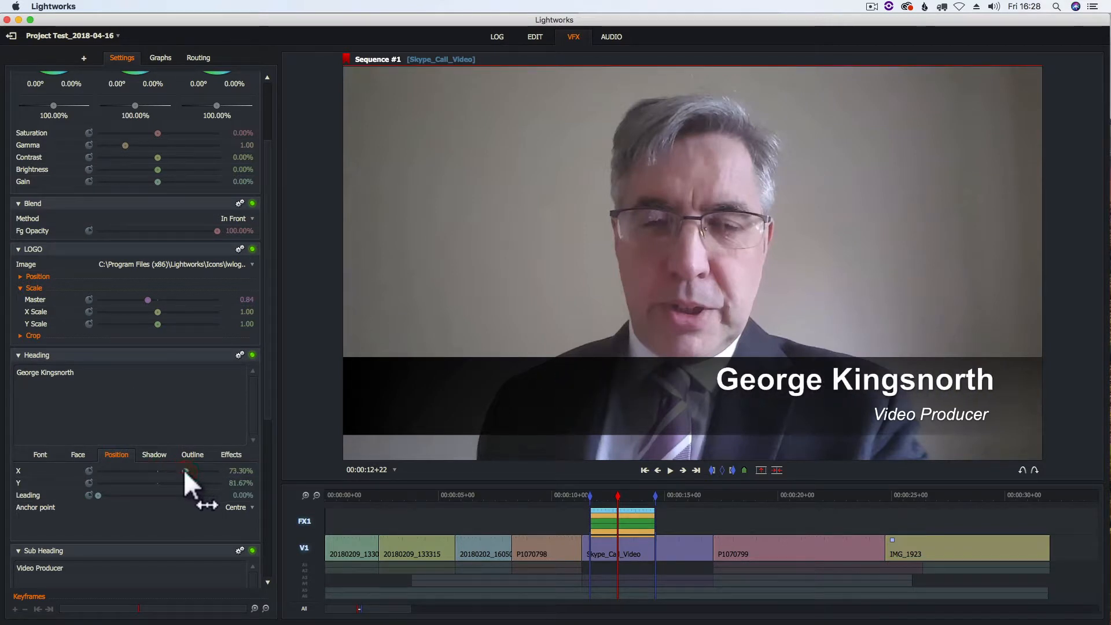
pyautogui.click(18, 355)
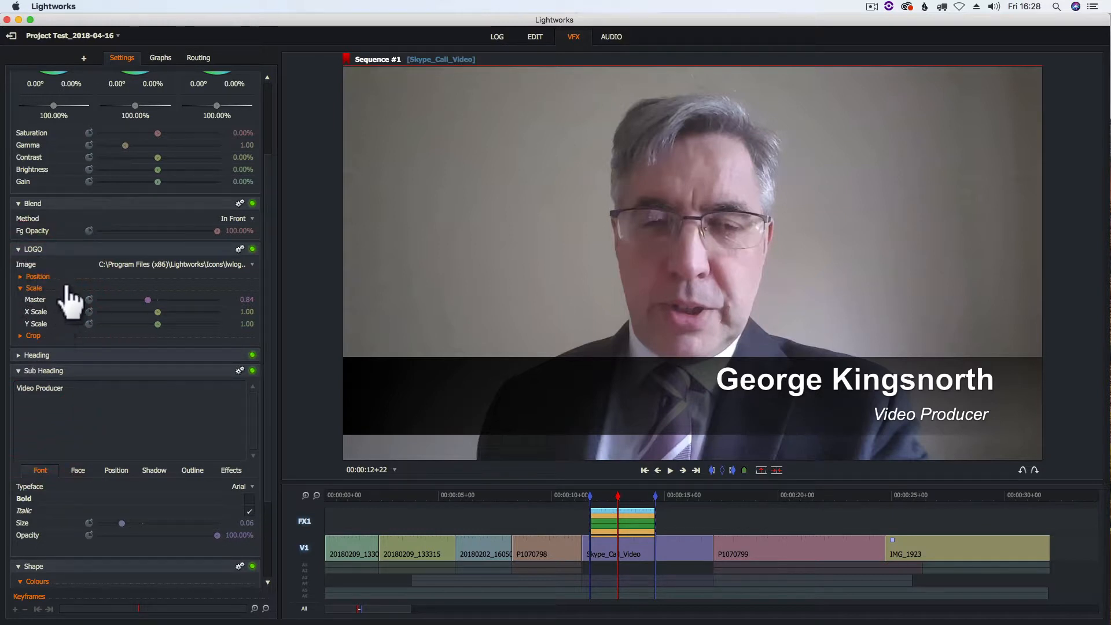
# Choose GML LogoRedOnly.png from the Video for FWK folder as the LOGO image.
pyautogui.click(183, 266)
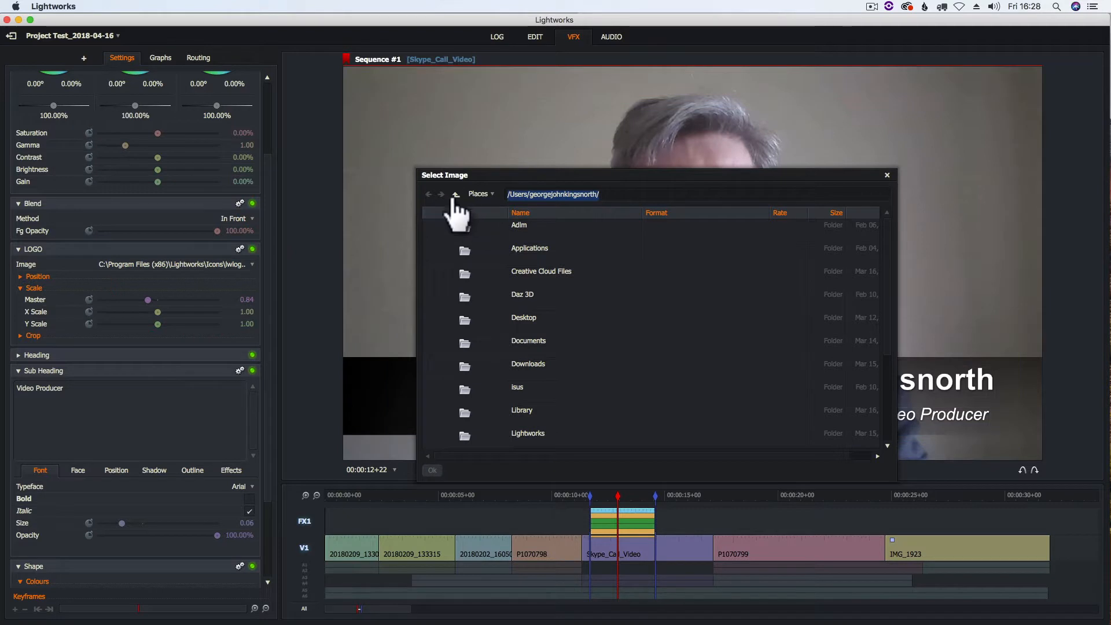
pyautogui.click(455, 195)
pyautogui.click(456, 196)
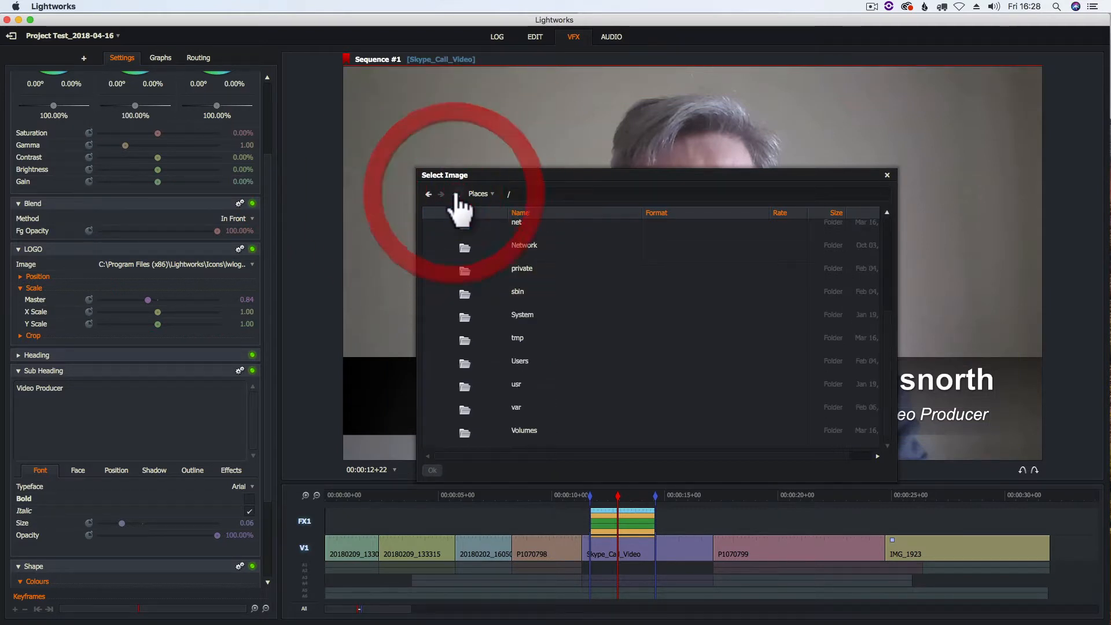
pyautogui.click(471, 195)
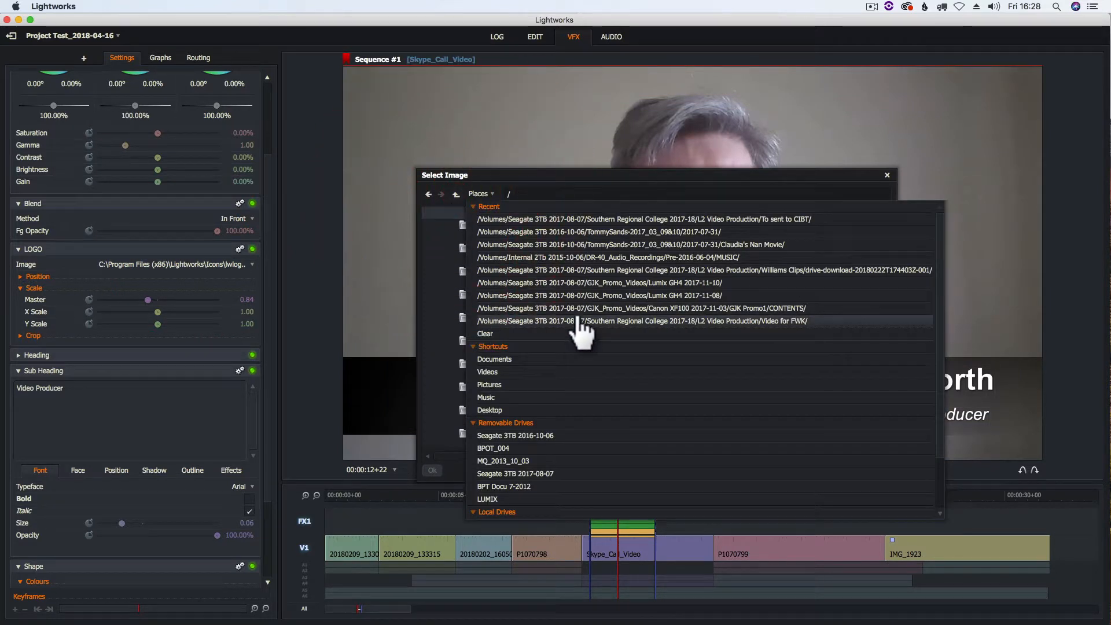
pyautogui.click(601, 322)
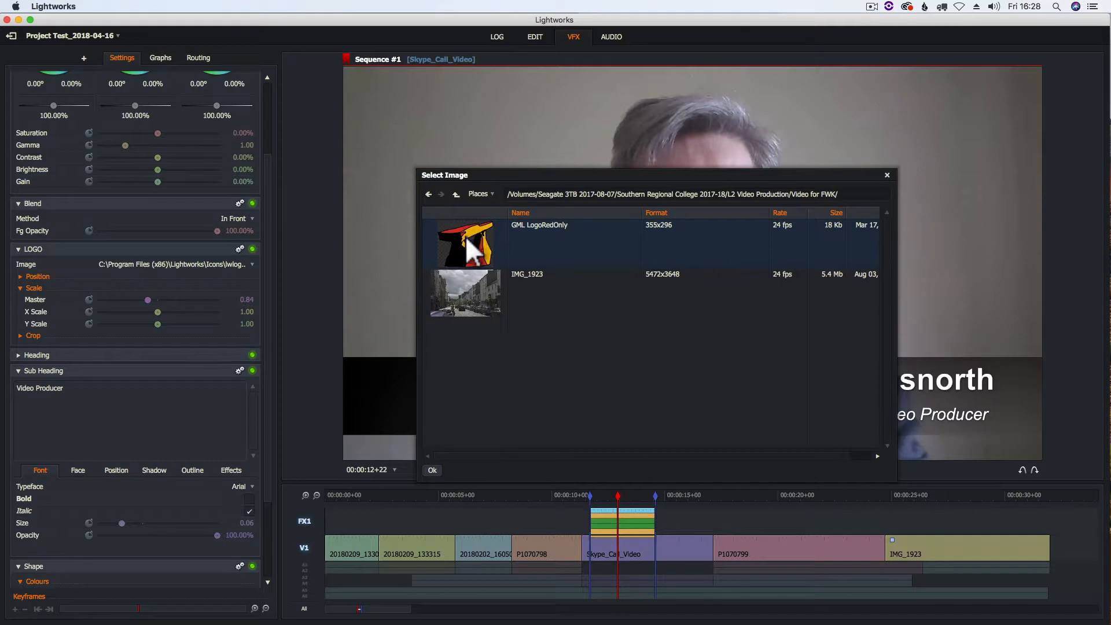
pyautogui.click(432, 471)
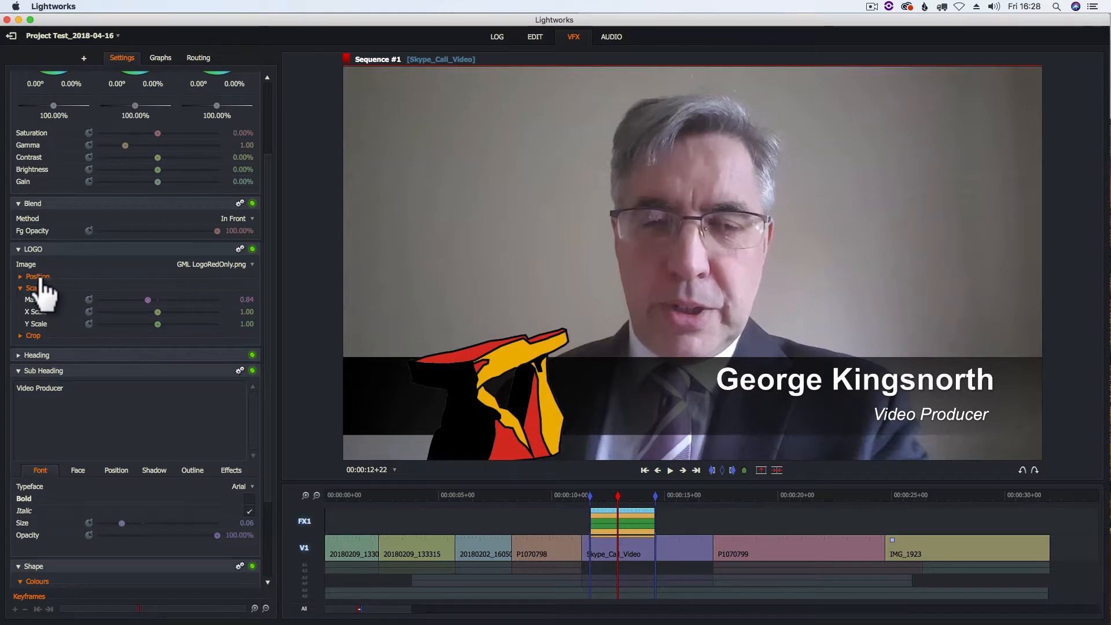
# Scale the logo to 0.34 at X 0.09, Y 0.16, with the name and Video Producer beside it.
pyautogui.moveTo(147, 297); pyautogui.dragTo(117, 293)
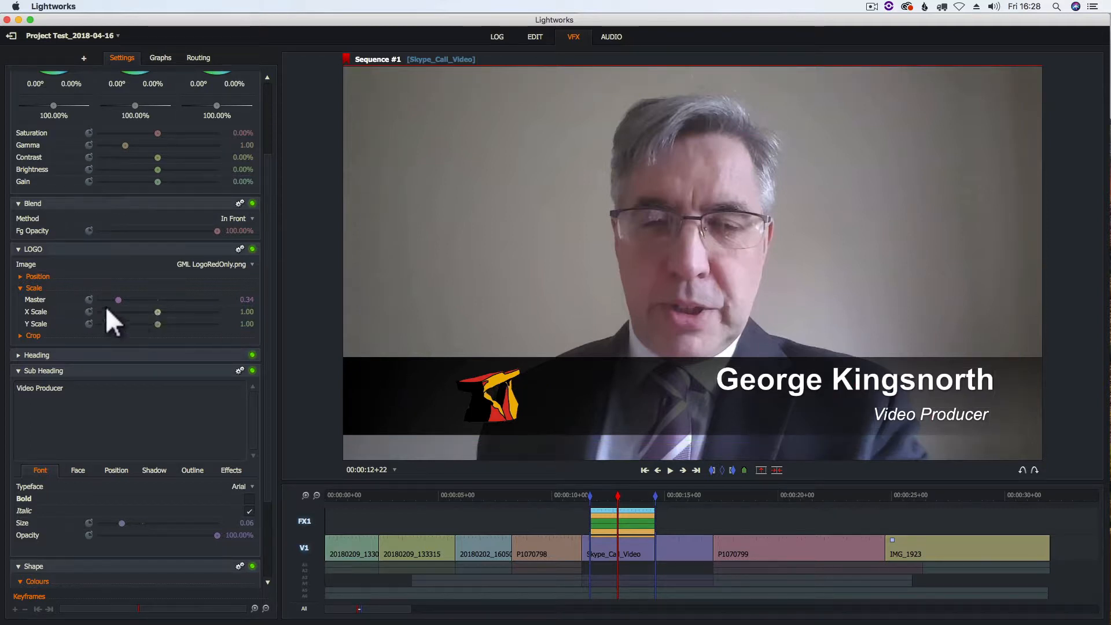
pyautogui.click(36, 276)
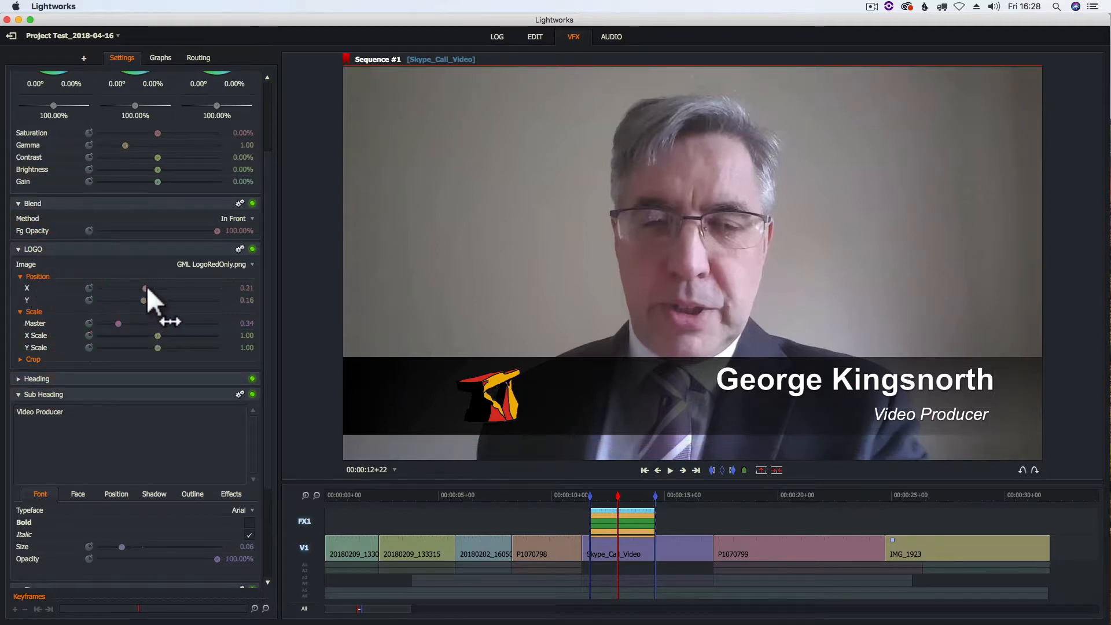
pyautogui.moveTo(144, 289); pyautogui.dragTo(140, 287)
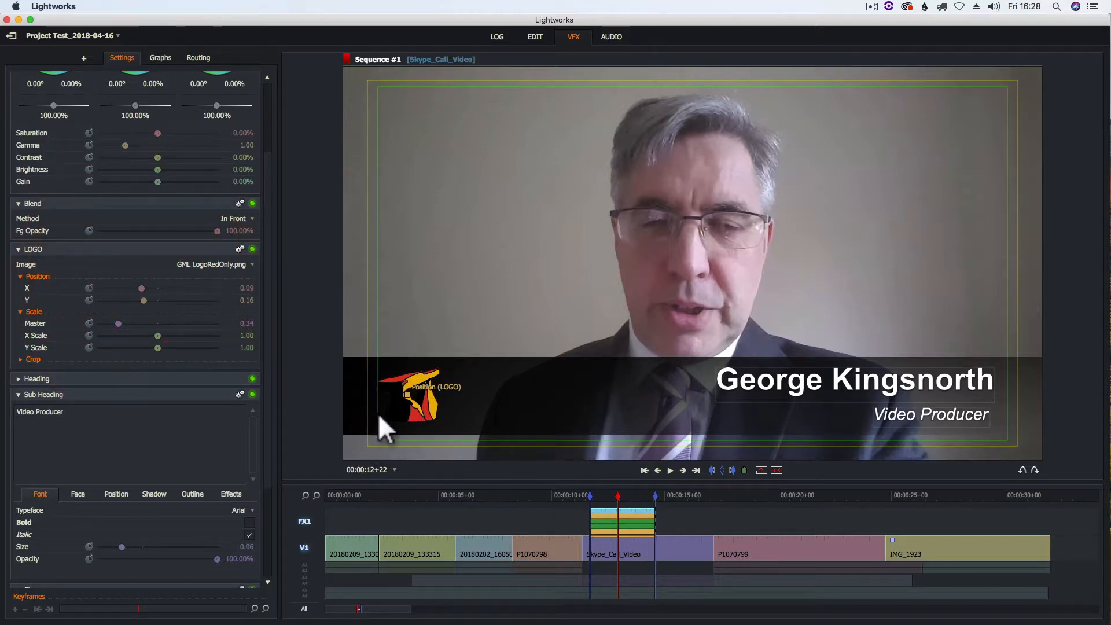
pyautogui.moveTo(755, 387); pyautogui.dragTo(509, 387)
pyautogui.moveTo(922, 416); pyautogui.dragTo(519, 391)
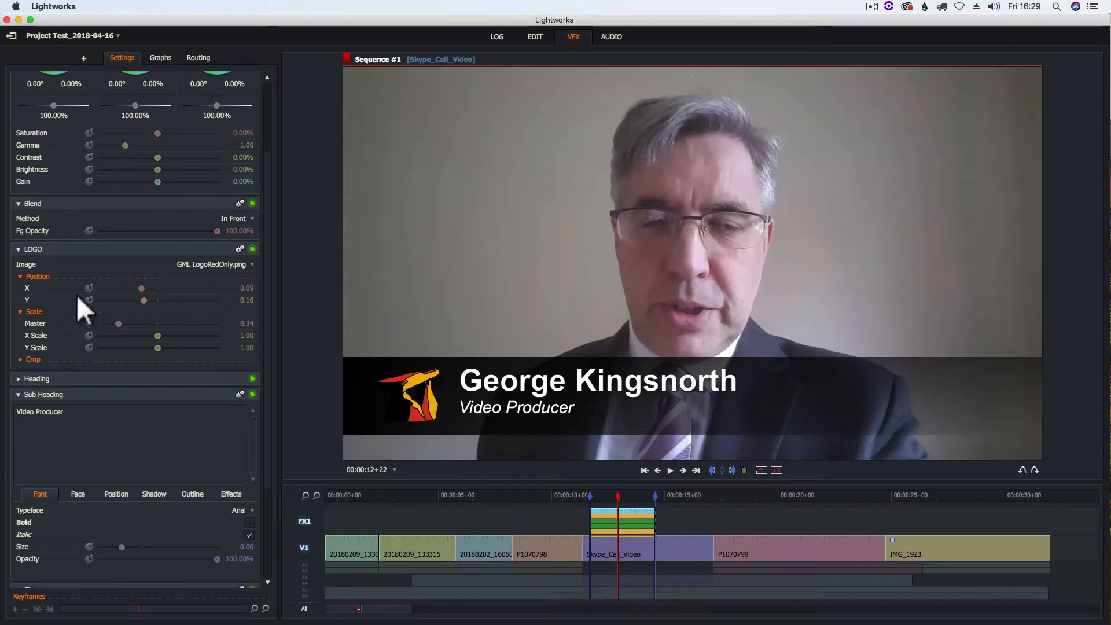
# Set the strap's Top Left colour to dark red BF0000 and begin reddening Top Right.
pyautogui.click(19, 249)
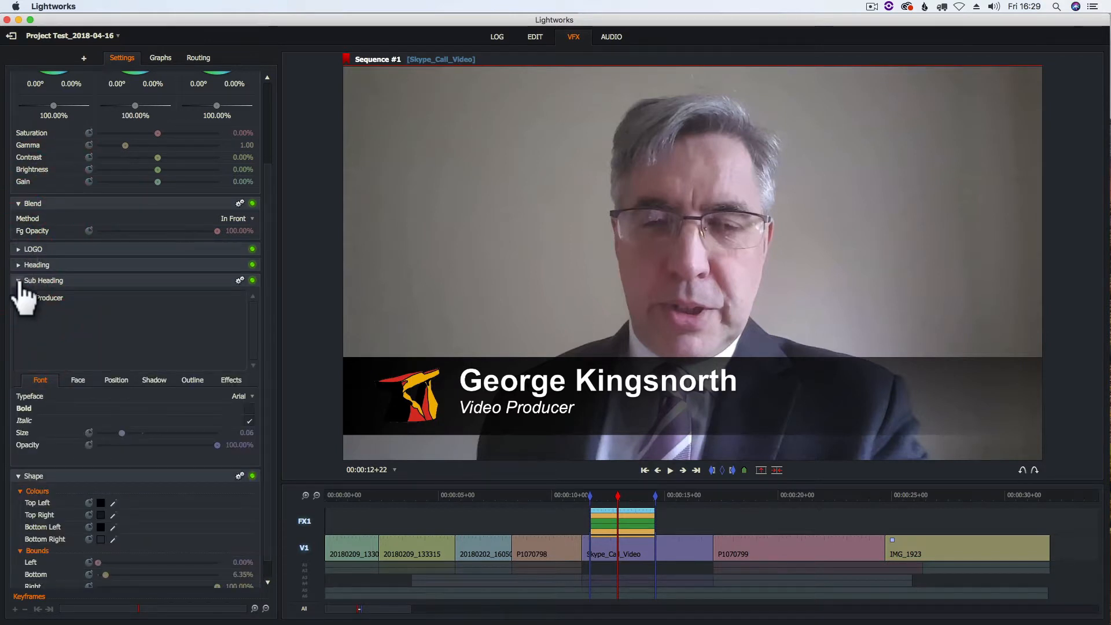
pyautogui.click(18, 280)
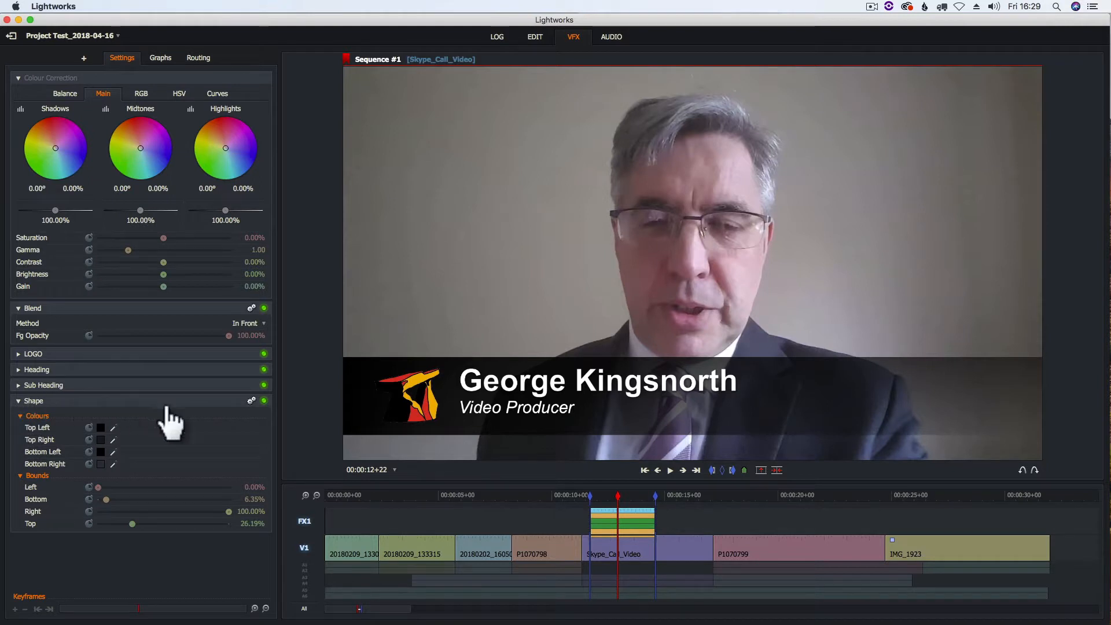
pyautogui.click(101, 428)
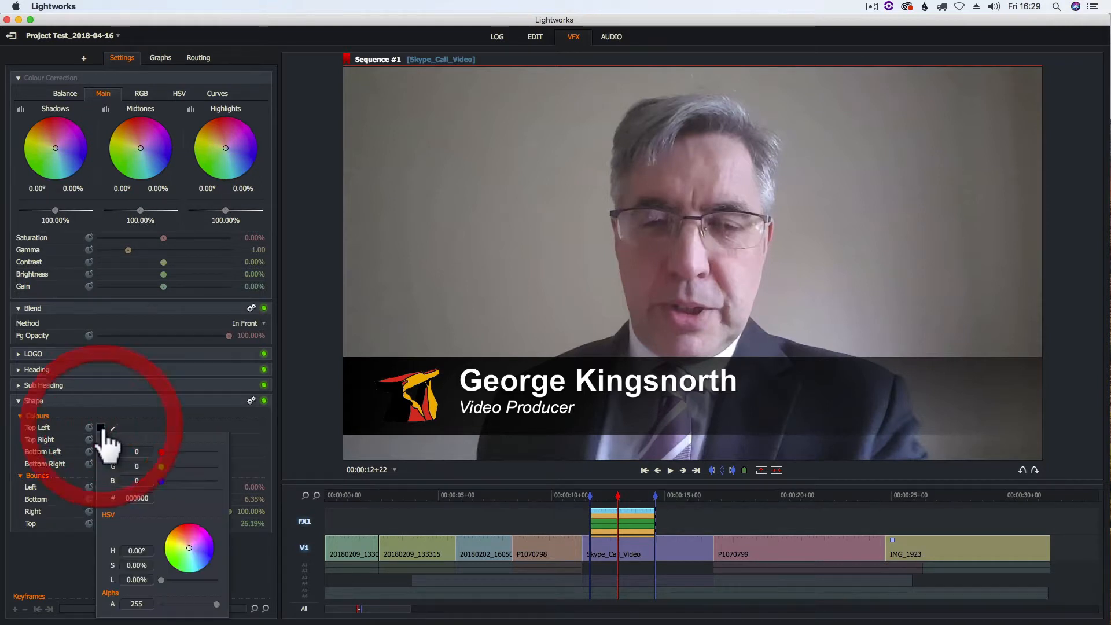
pyautogui.moveTo(161, 452); pyautogui.dragTo(199, 453)
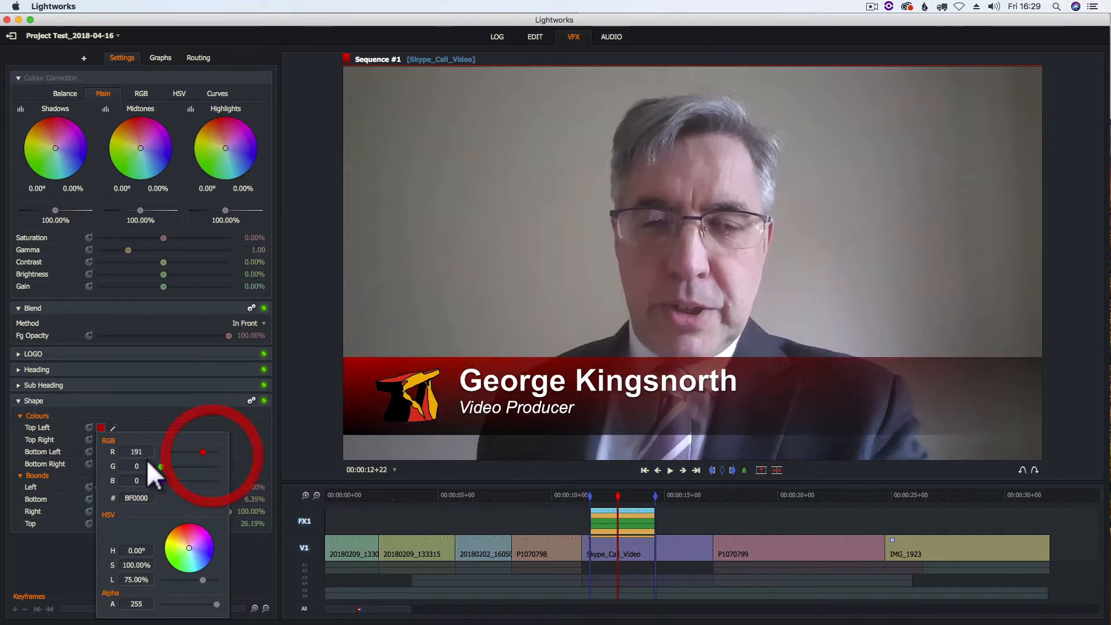
pyautogui.moveTo(183, 478); pyautogui.dragTo(136, 480)
pyautogui.click(247, 425)
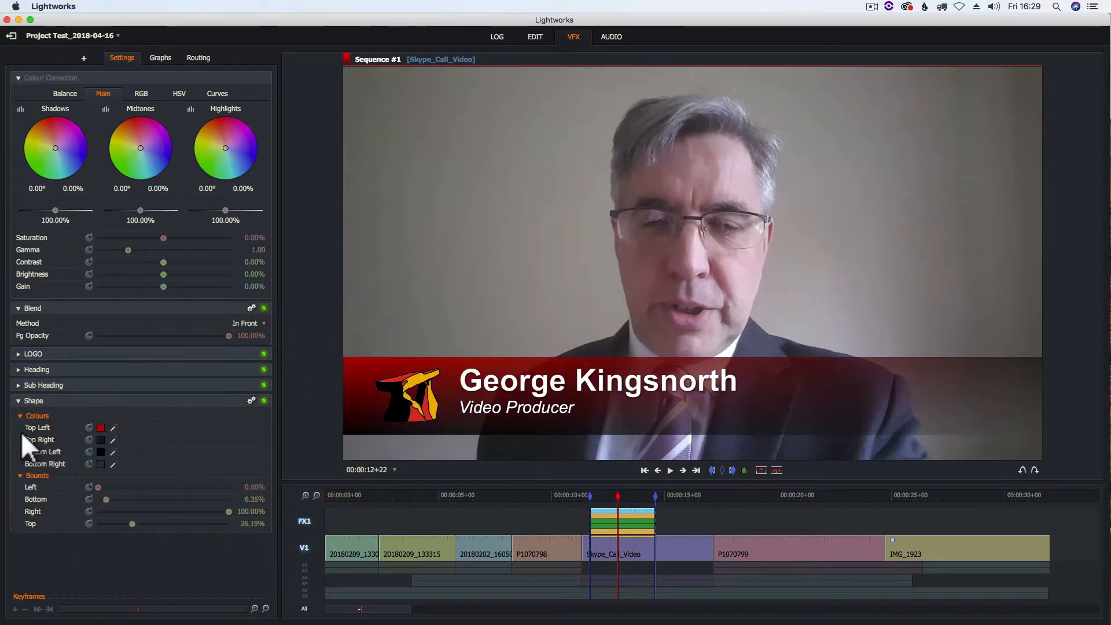
pyautogui.click(102, 438)
pyautogui.moveTo(162, 458)
pyautogui.mouseDown()
pyautogui.moveTo(238, 459)
pyautogui.moveTo(130, 460)
pyautogui.moveTo(173, 470)
pyautogui.mouseUp()
# Adjust the strap's Bottom Right corner colour, raising its red and changing its opacity.
pyautogui.click(173, 469)
pyautogui.click(185, 425)
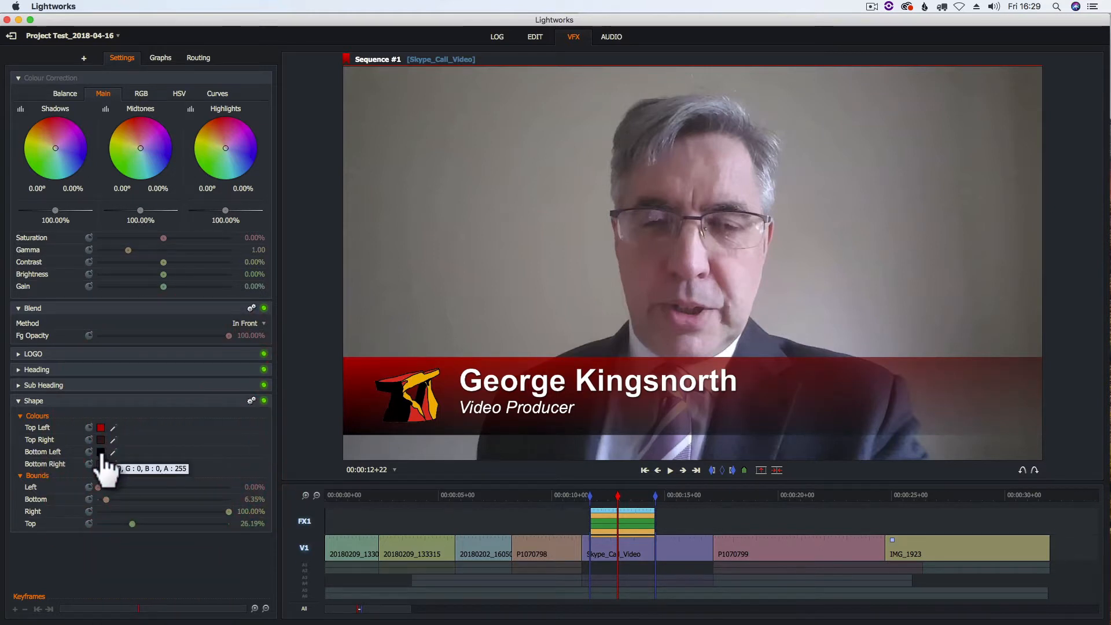
pyautogui.click(100, 463)
pyautogui.moveTo(159, 457); pyautogui.dragTo(172, 485)
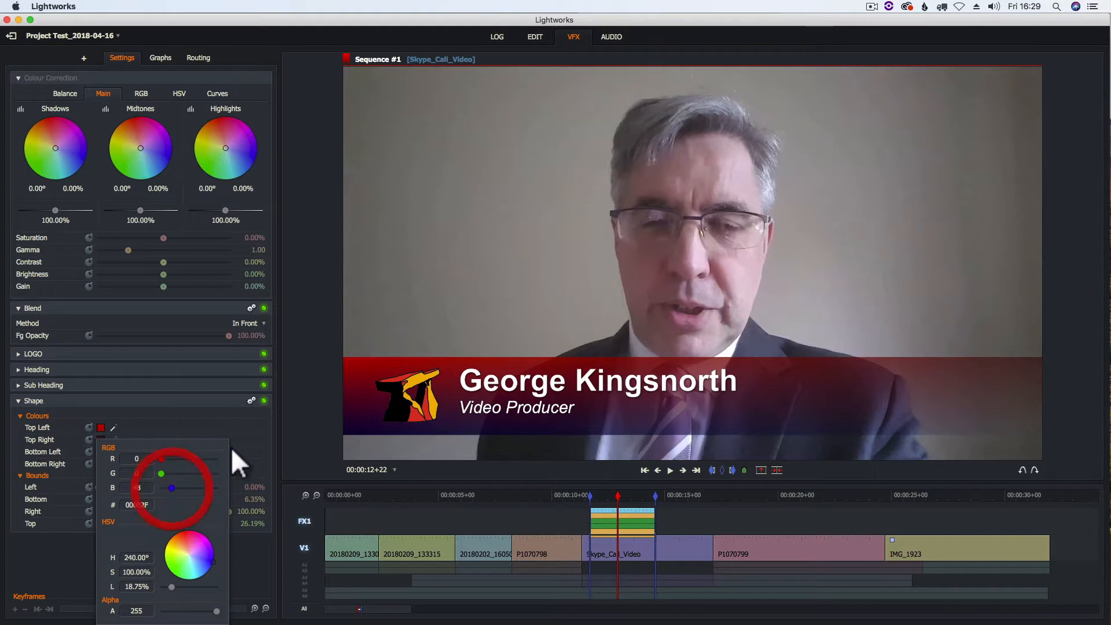
pyautogui.click(228, 430)
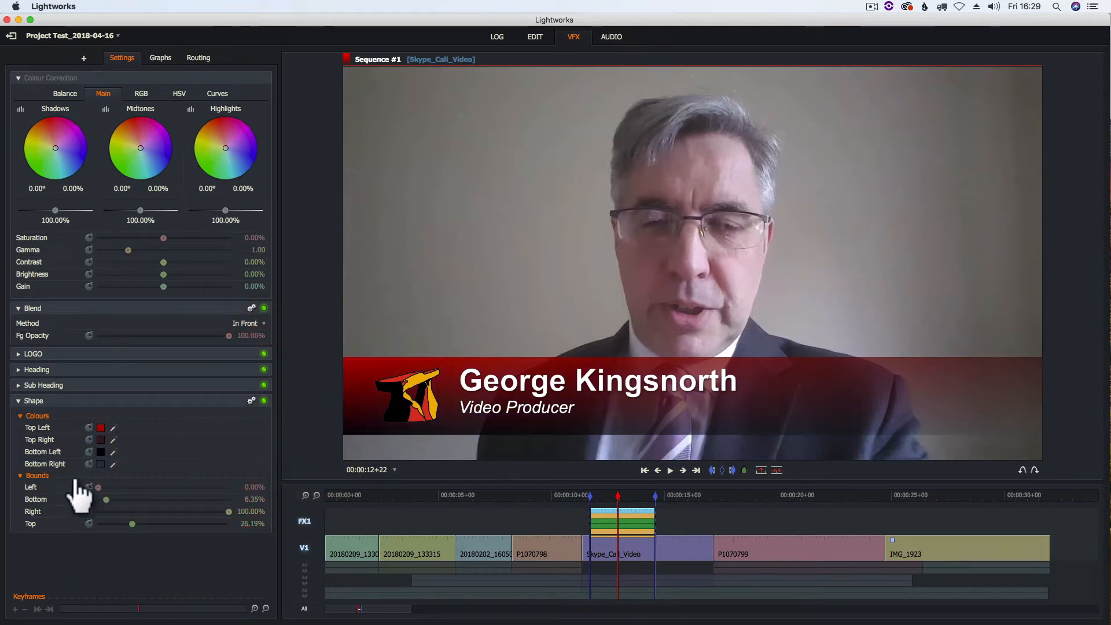
pyautogui.click(101, 464)
pyautogui.moveTo(161, 610)
pyautogui.mouseDown()
pyautogui.moveTo(229, 611)
pyautogui.moveTo(159, 613)
pyautogui.mouseUp()
pyautogui.click(251, 420)
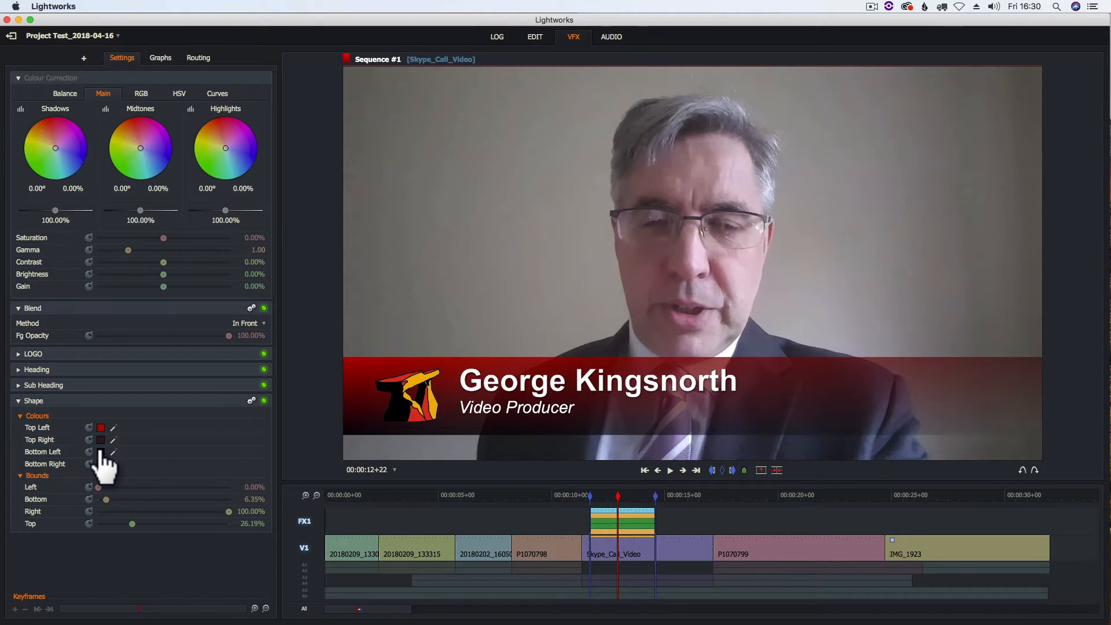
# Make the Bottom Left corner near-black 000005 at alpha 35.
pyautogui.click(101, 451)
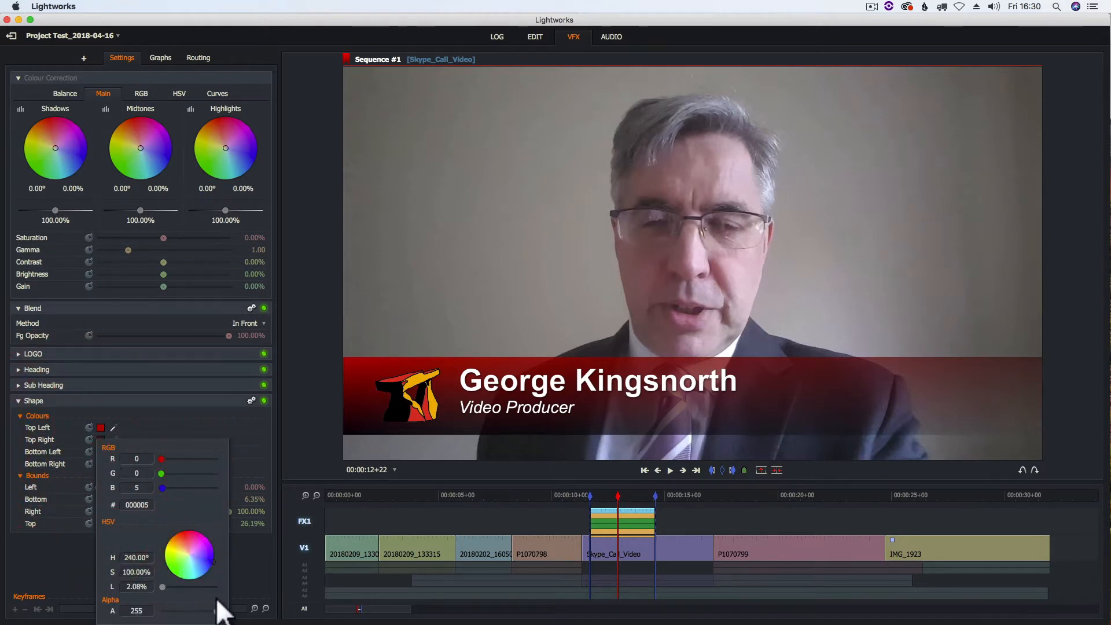
pyautogui.moveTo(214, 617); pyautogui.dragTo(172, 614)
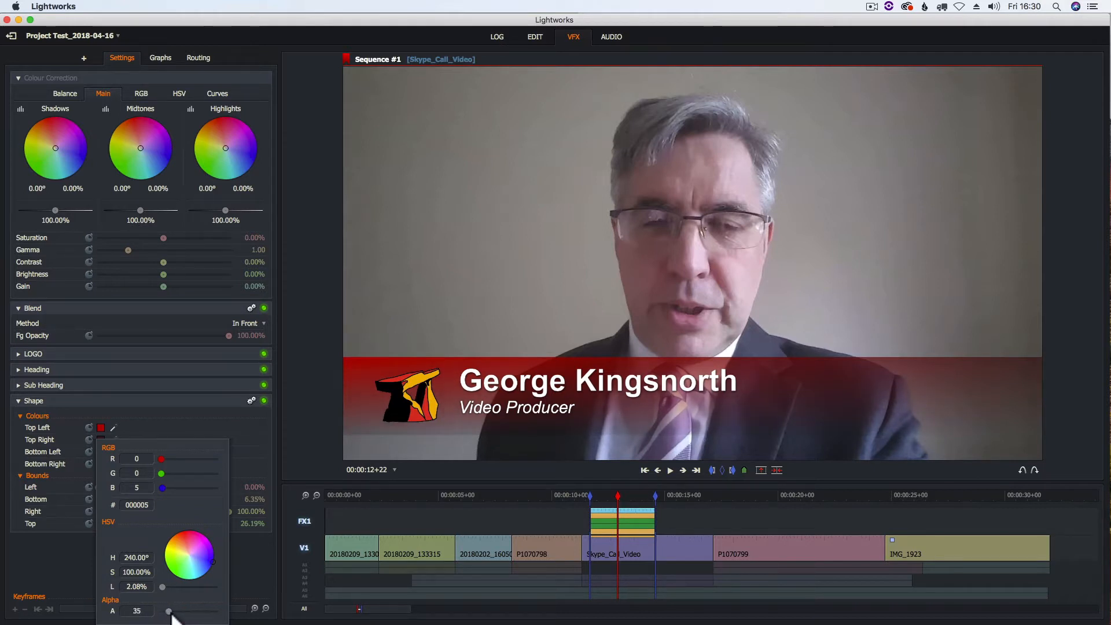
pyautogui.click(244, 445)
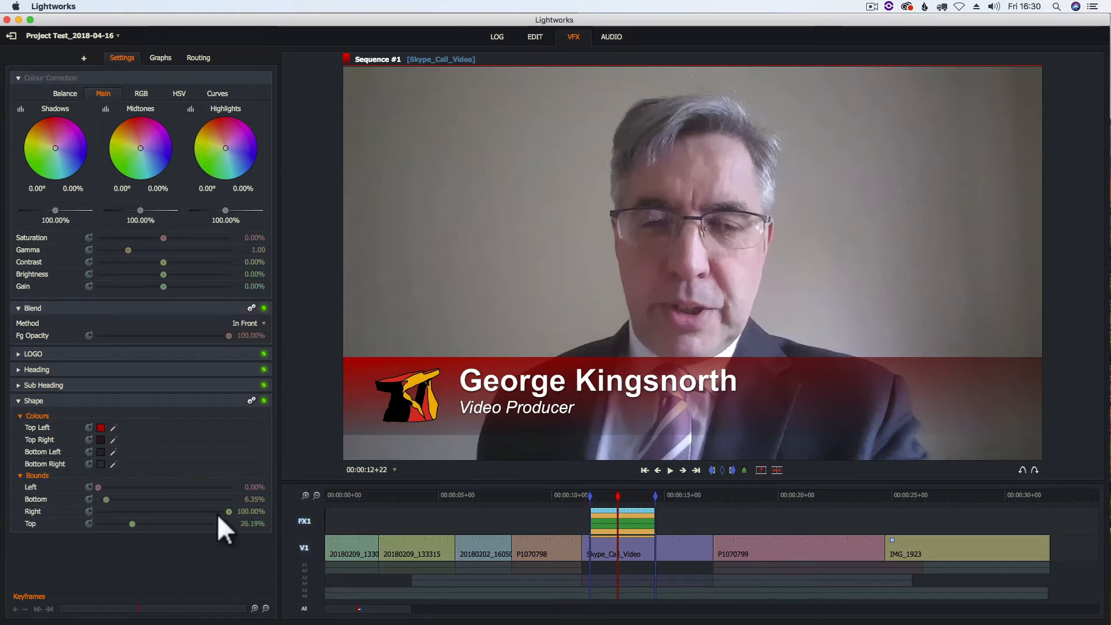
# Pull in the strap's right and bottom edges, then set its blend opacity to about 80%.
pyautogui.moveTo(227, 510); pyautogui.dragTo(183, 504)
pyautogui.moveTo(107, 499)
pyautogui.mouseDown()
pyautogui.moveTo(110, 509)
pyautogui.moveTo(101, 487)
pyautogui.moveTo(149, 489)
pyautogui.moveTo(94, 489)
pyautogui.mouseUp()
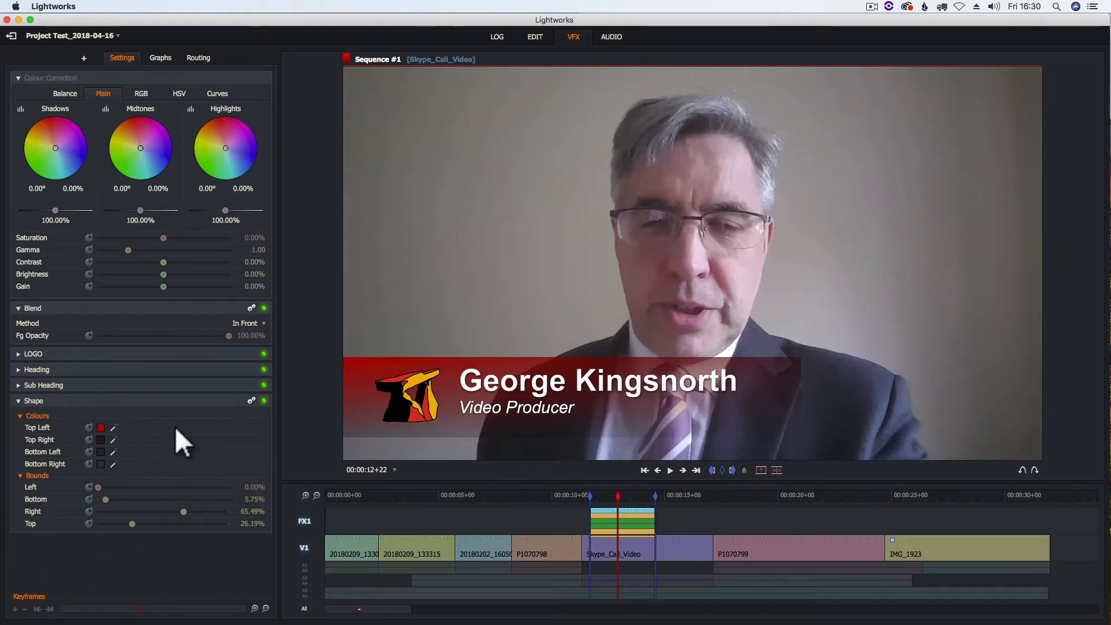
pyautogui.click(20, 401)
pyautogui.moveTo(226, 337); pyautogui.dragTo(202, 336)
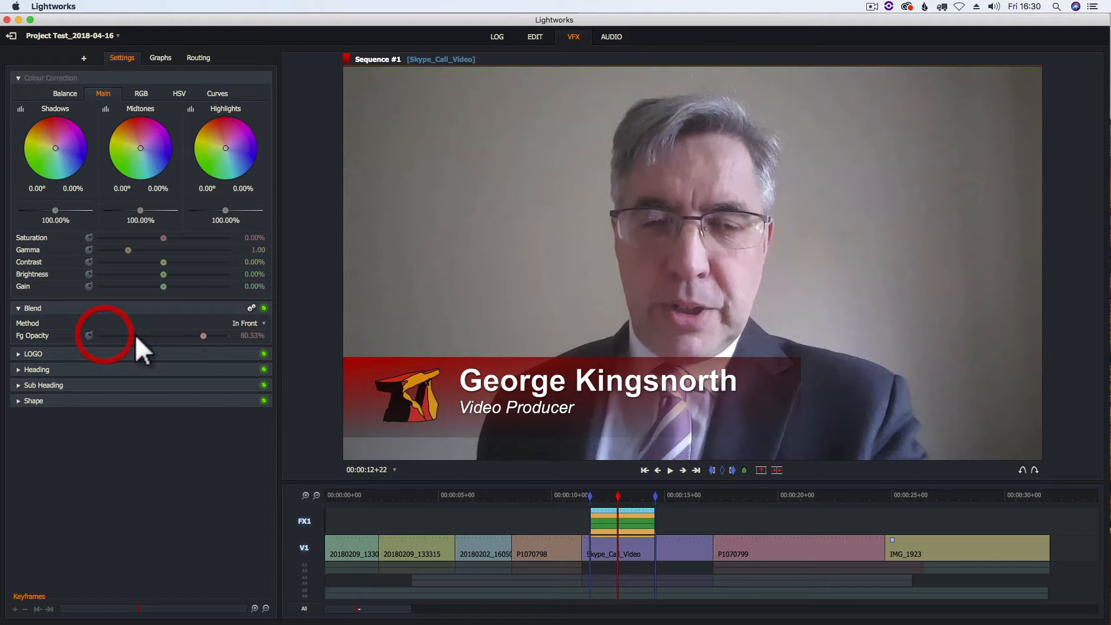
pyautogui.click(20, 308)
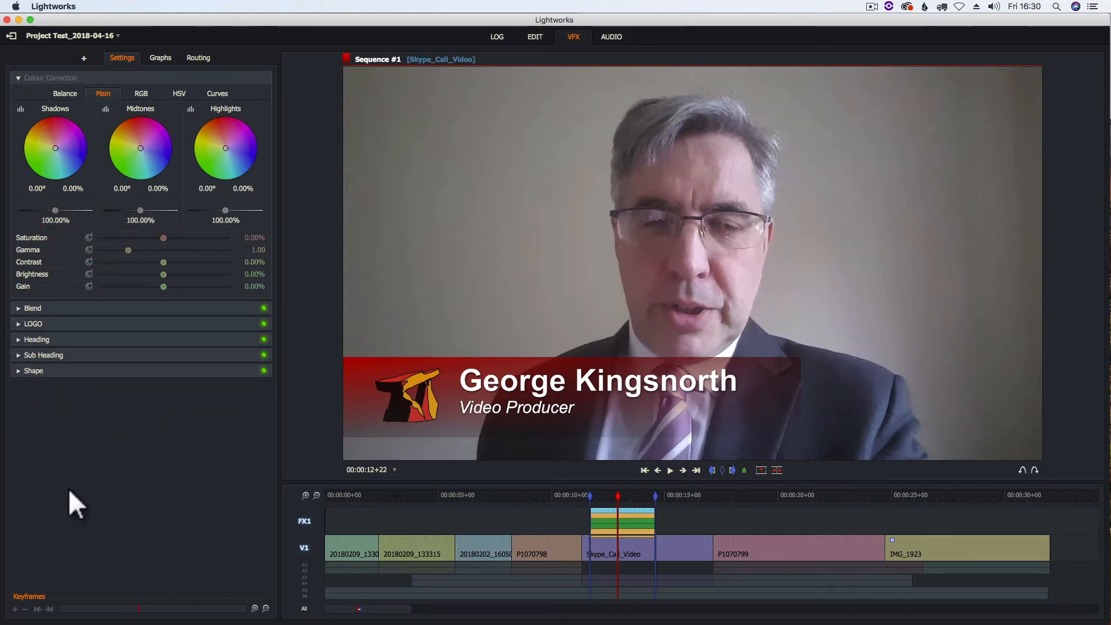
# Restore the strap's Right bound to 100% and set Bottom to 5.31%.
pyautogui.click(20, 371)
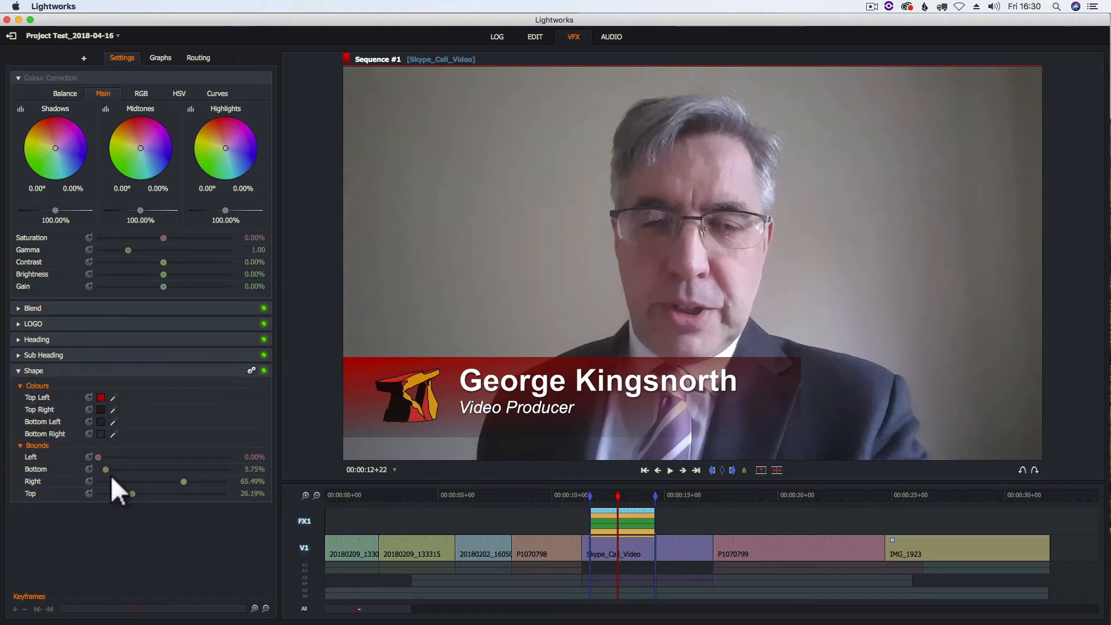
pyautogui.moveTo(103, 468); pyautogui.dragTo(99, 468)
pyautogui.moveTo(182, 480); pyautogui.dragTo(233, 479)
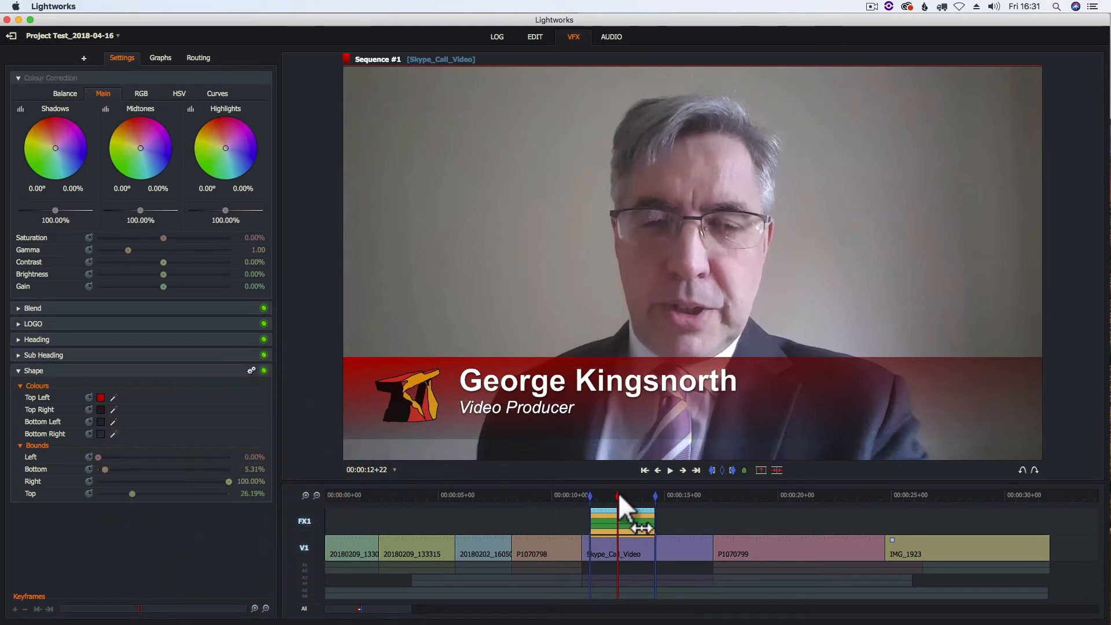
# In the Edit view, return to the lake shot and enable the A1/A2, A3/A4 and A5/A6 audio tracks.
pyautogui.moveTo(616, 494)
pyautogui.mouseDown()
pyautogui.moveTo(577, 498)
pyautogui.moveTo(652, 499)
pyautogui.moveTo(605, 500)
pyautogui.mouseUp()
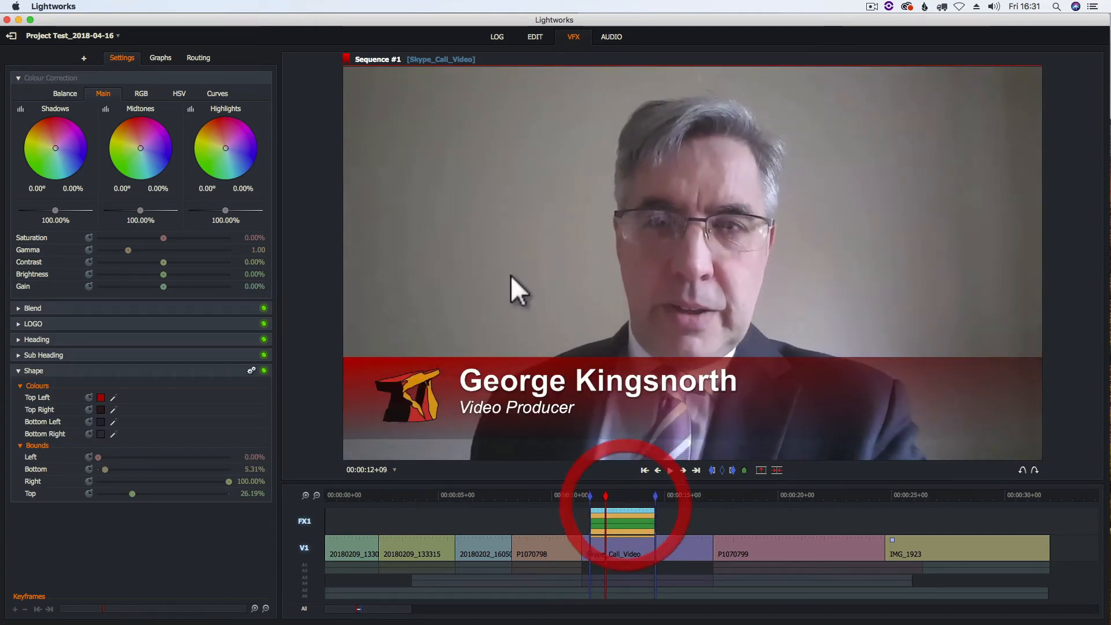
pyautogui.click(533, 37)
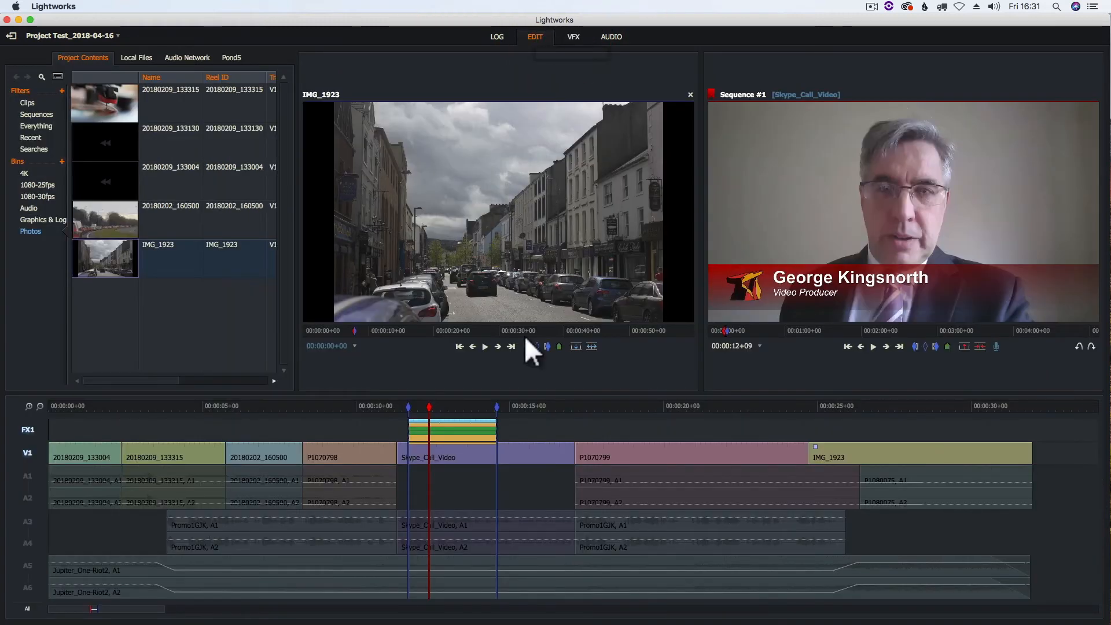
pyautogui.click(376, 407)
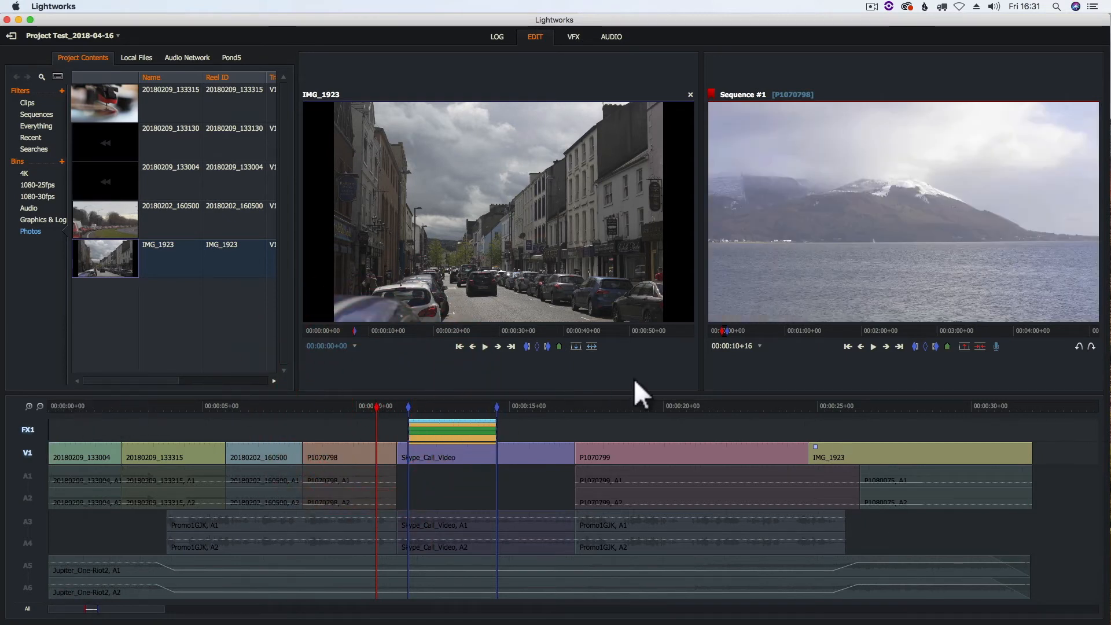
pyautogui.click(29, 486)
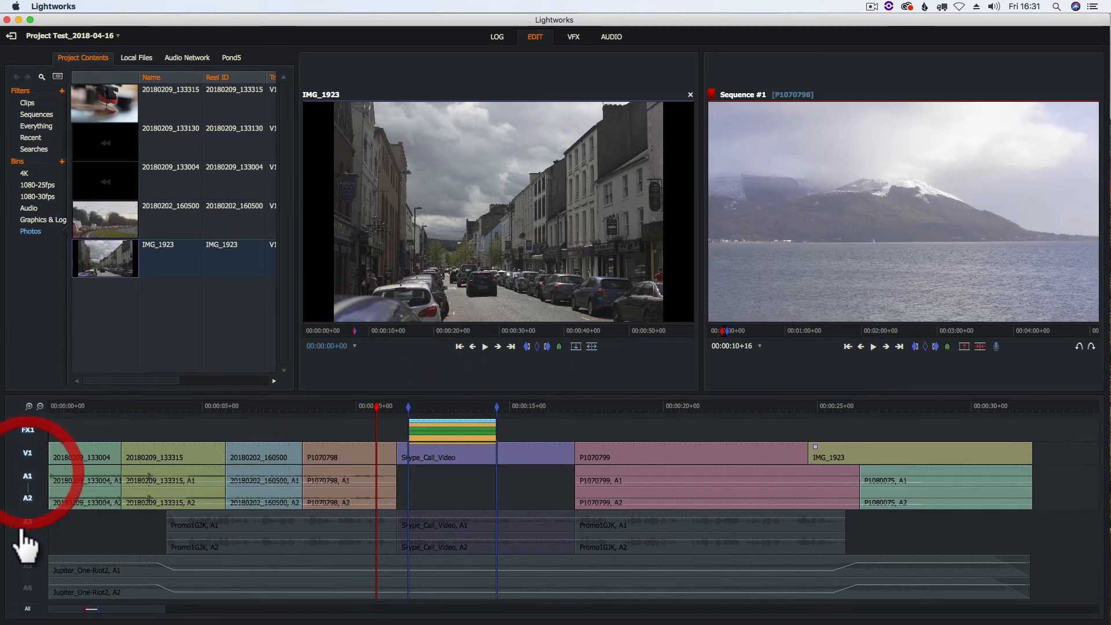
pyautogui.click(32, 531)
pyautogui.click(29, 576)
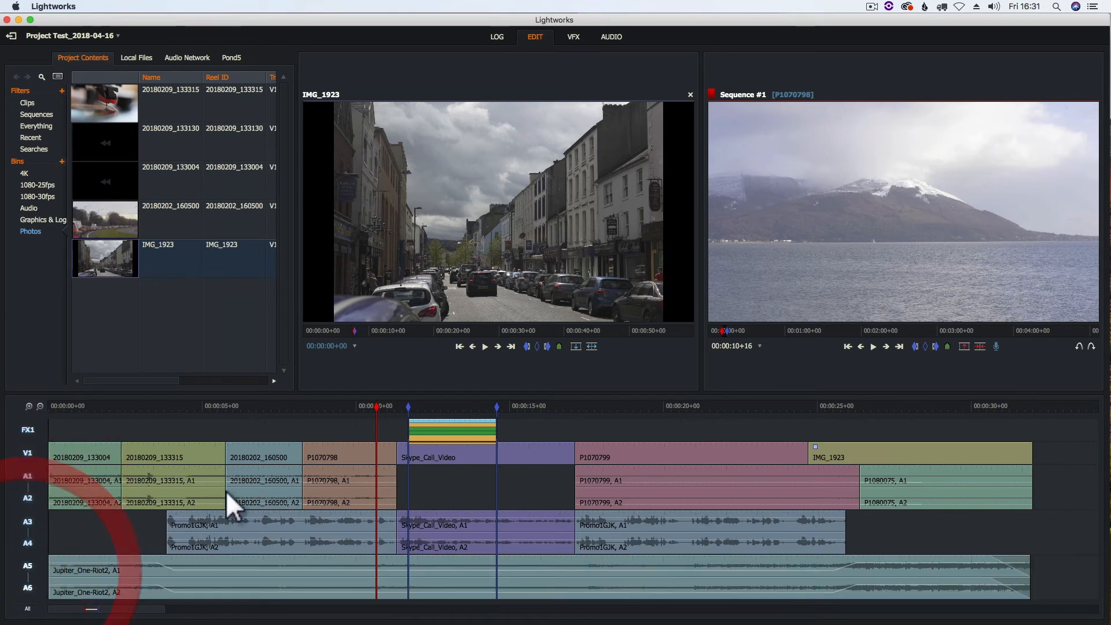
# Play into the interview, stop at 16+16, and disable V1 and all audio tracks.
pyautogui.click(875, 347)
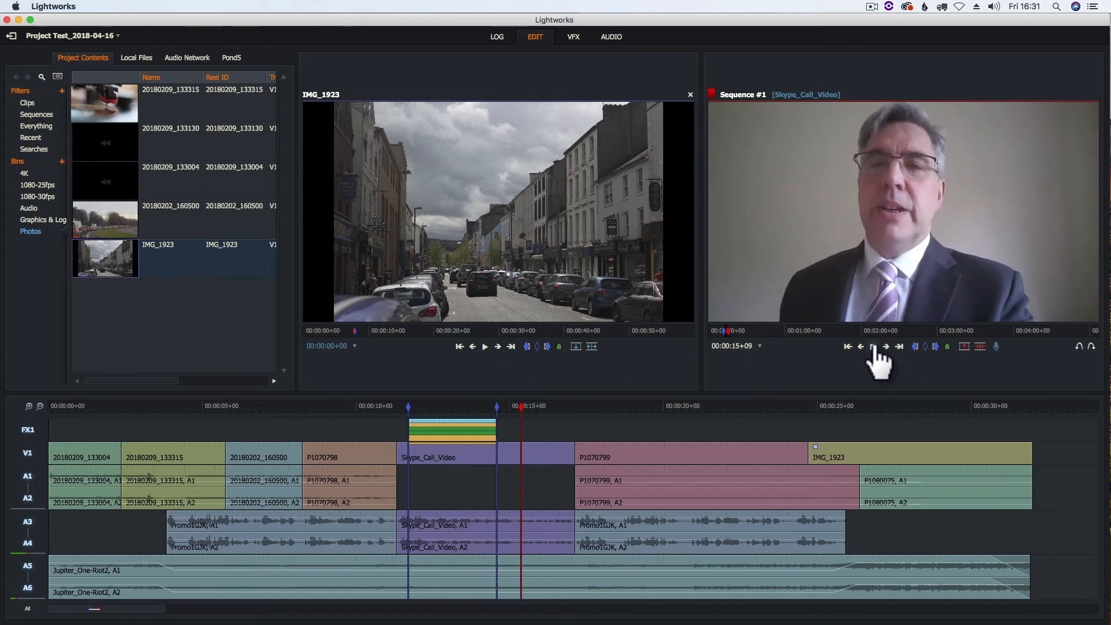
pyautogui.click(873, 347)
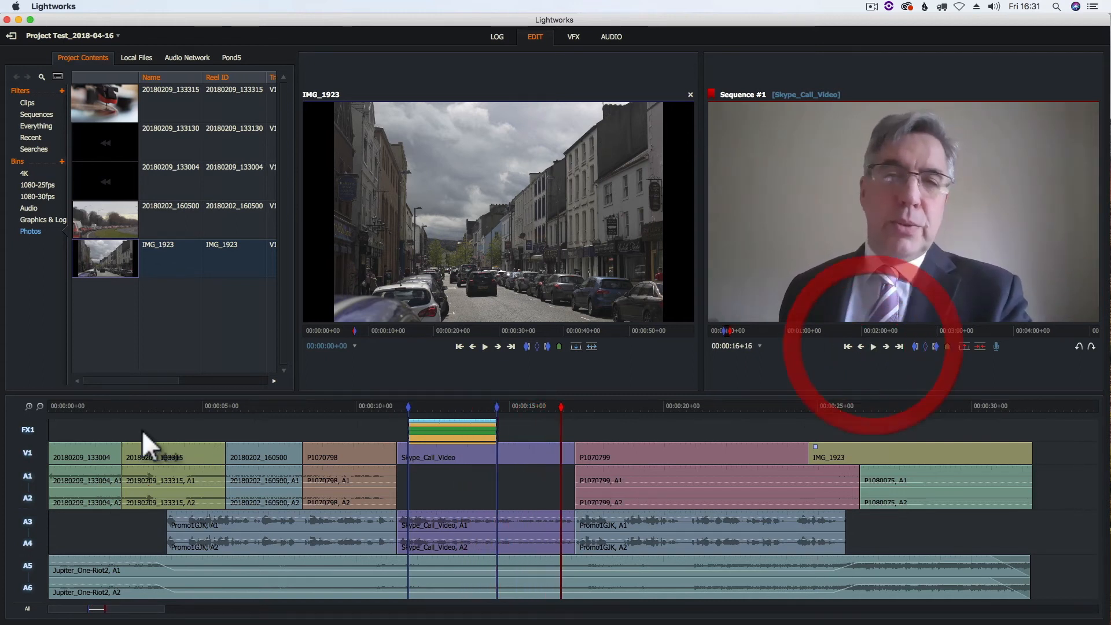
pyautogui.click(29, 454)
pyautogui.click(27, 486)
pyautogui.click(27, 532)
pyautogui.click(27, 576)
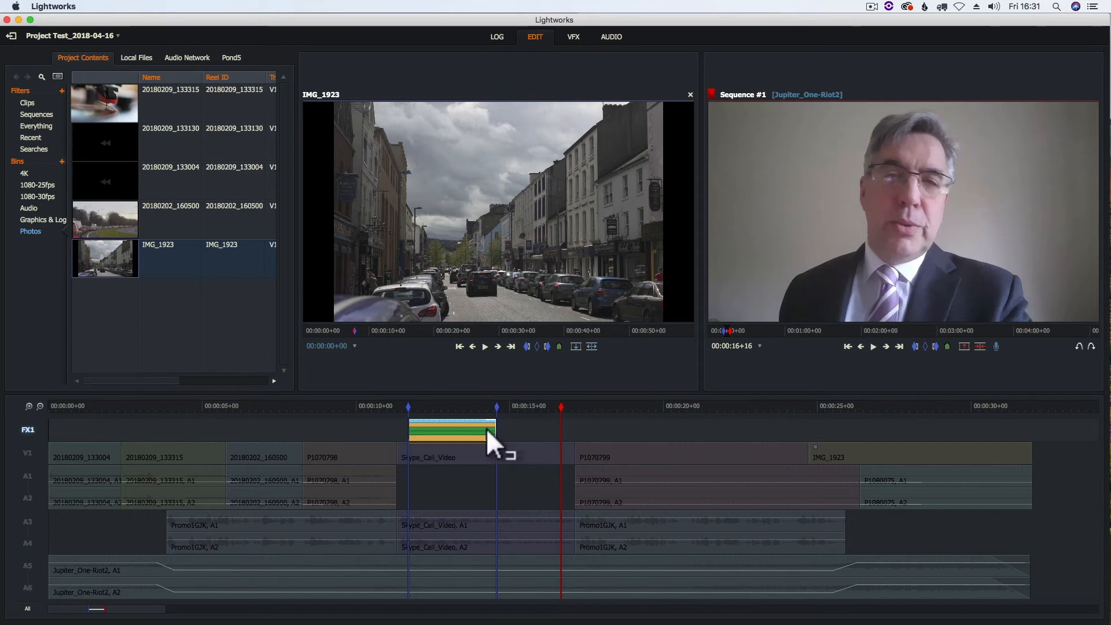
# Trim the FX1 lower-third effect's end earlier and clear the in and out marks.
pyautogui.moveTo(488, 425); pyautogui.dragTo(471, 425)
pyautogui.press('o')
pyautogui.click(446, 405)
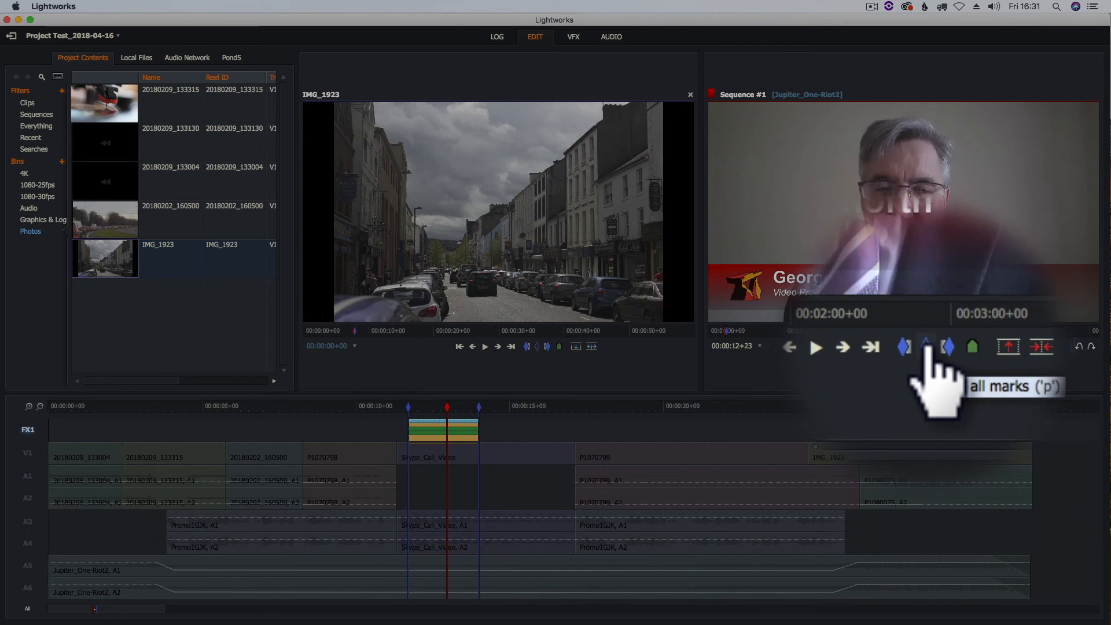
pyautogui.click(925, 346)
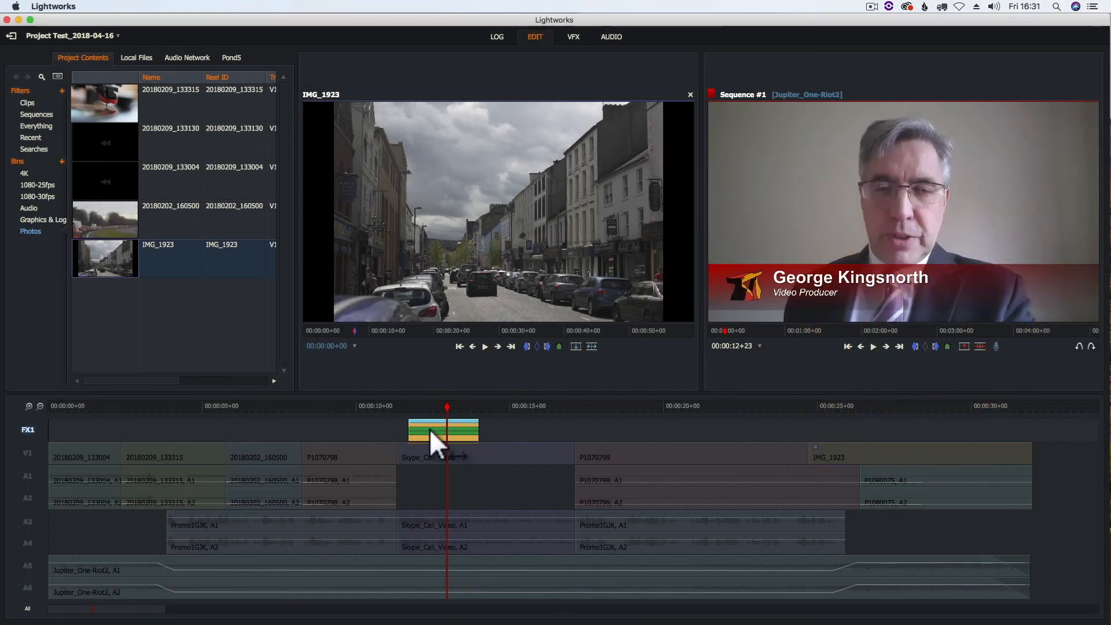
# Re-enable the V1 video track and the A1/A2, A3/A4 and A5/A6 audio tracks.
pyautogui.click(27, 452)
pyautogui.click(28, 497)
pyautogui.click(28, 524)
pyautogui.click(29, 577)
# Play from 10+23 to review the shortened strap, then return to the VFX page at 11+18.
pyautogui.click(384, 405)
pyautogui.click(873, 346)
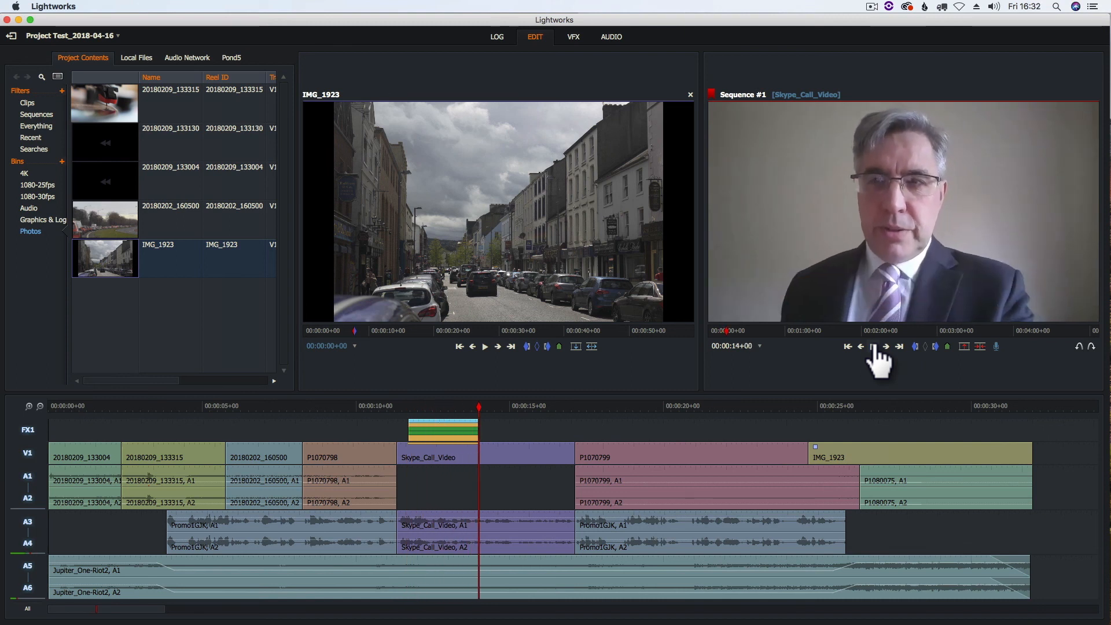
pyautogui.click(873, 347)
pyautogui.moveTo(421, 405); pyautogui.dragTo(411, 403)
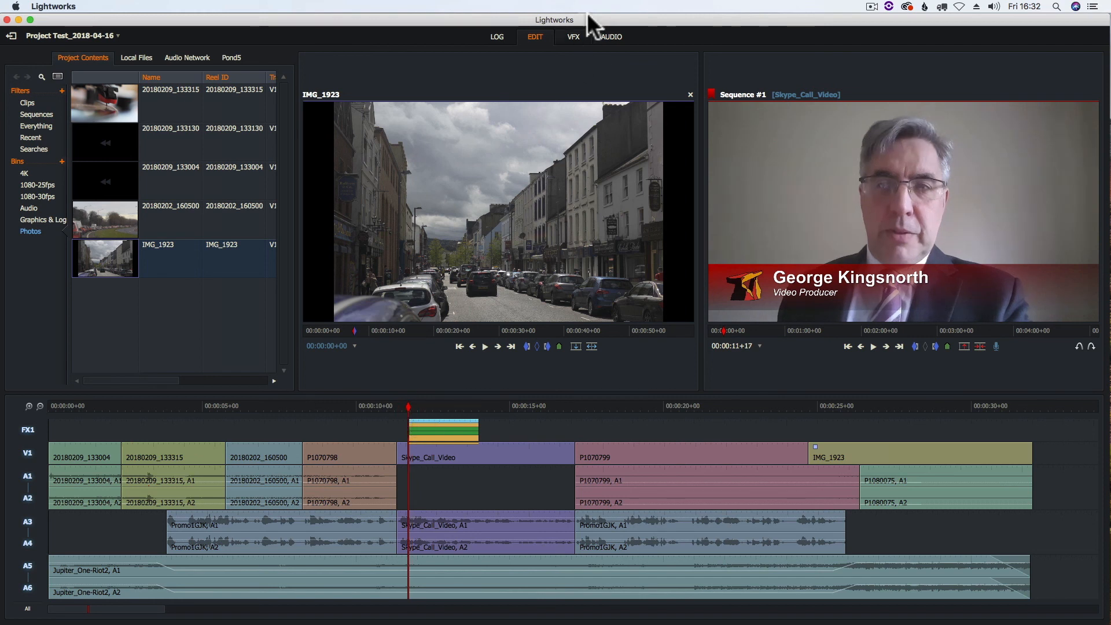
pyautogui.click(572, 36)
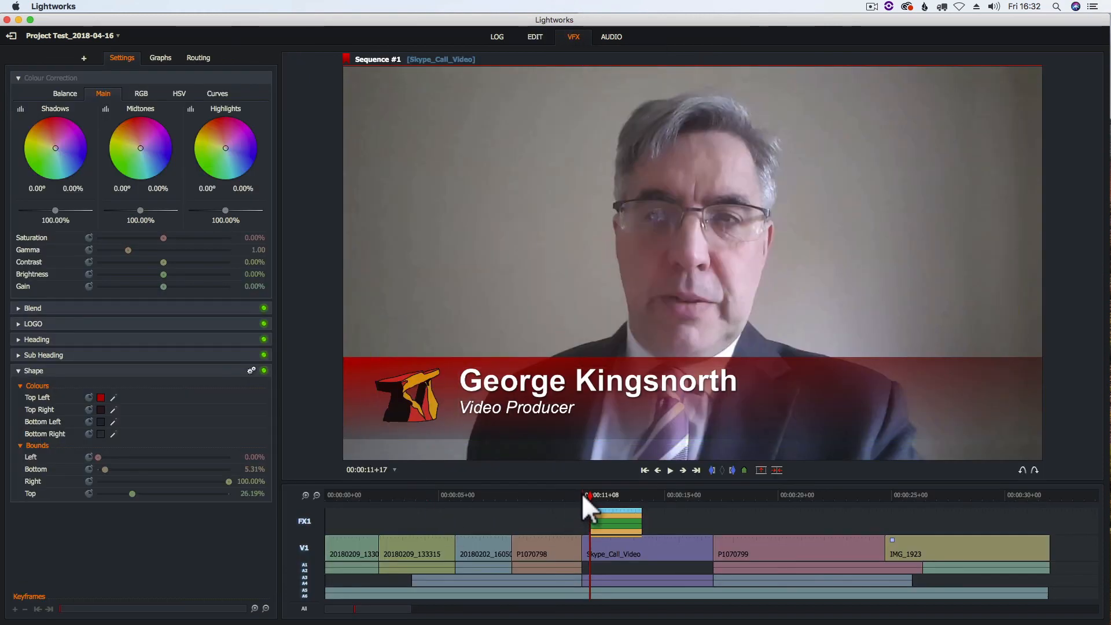